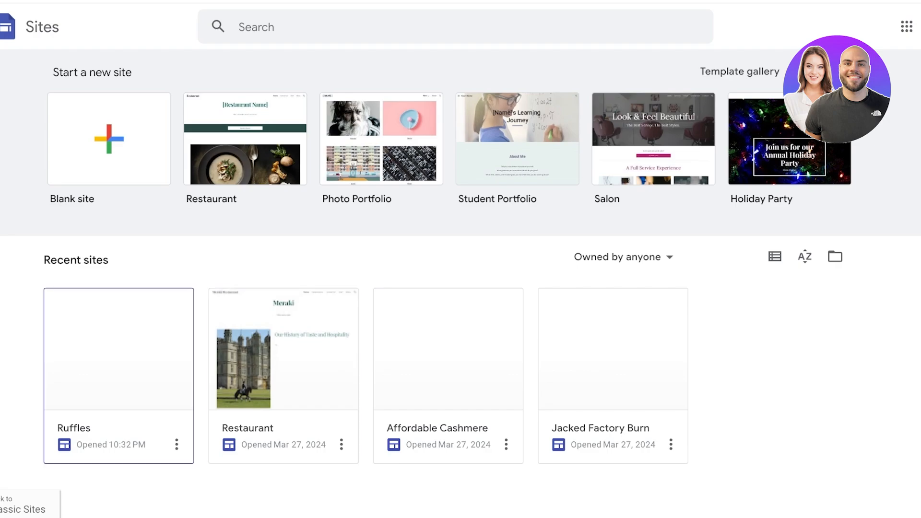
Open the Ruffles site, review its pending changes, and view the published version
click(119, 355)
scroll(366, 144, down, 2)
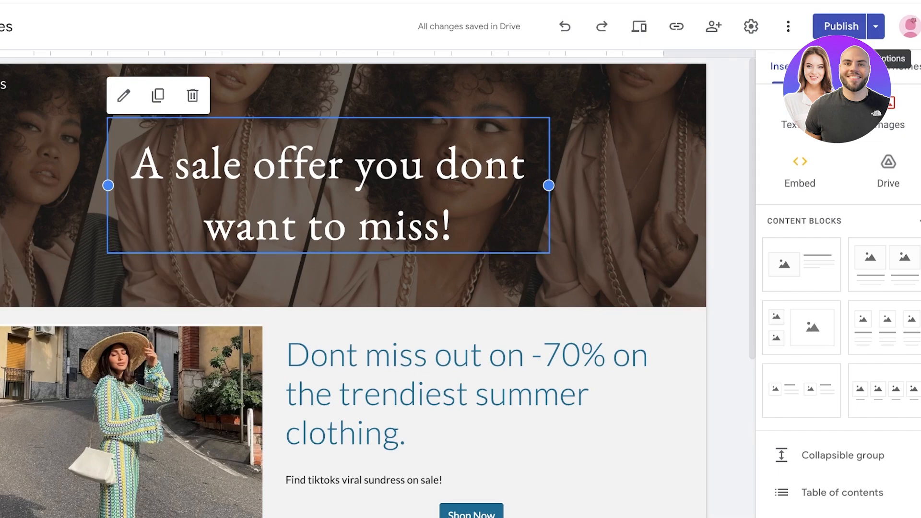
click(841, 26)
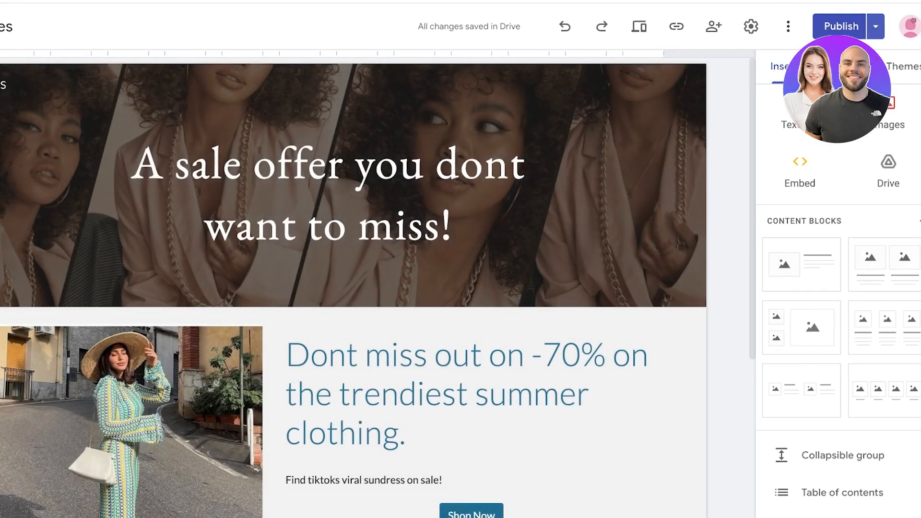
click(840, 27)
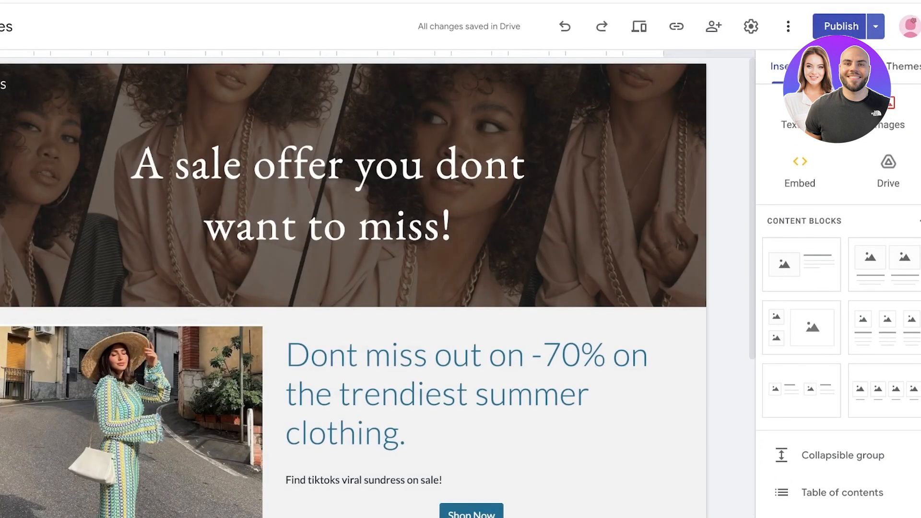
click(876, 27)
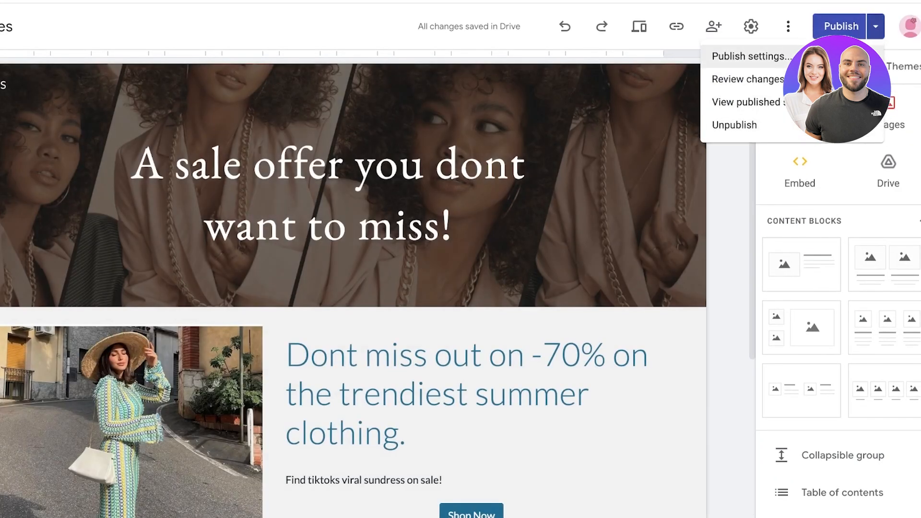
click(746, 101)
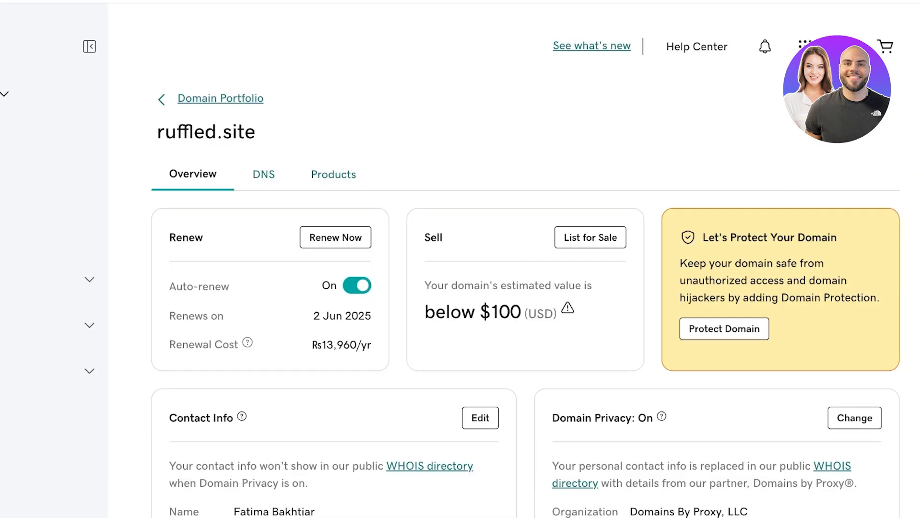
Go back from the ruffled.site overview to GoDaddy's list of owned domains
key(alt+Left)
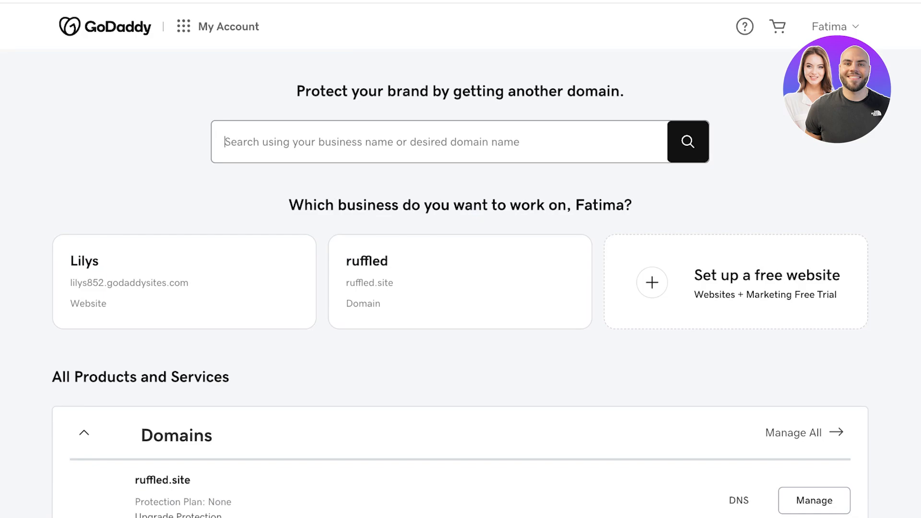
Search GoDaddy for 'ruffles': ruffles.store is available for Rs276 and ruffles.com is taken
text(ruffles)
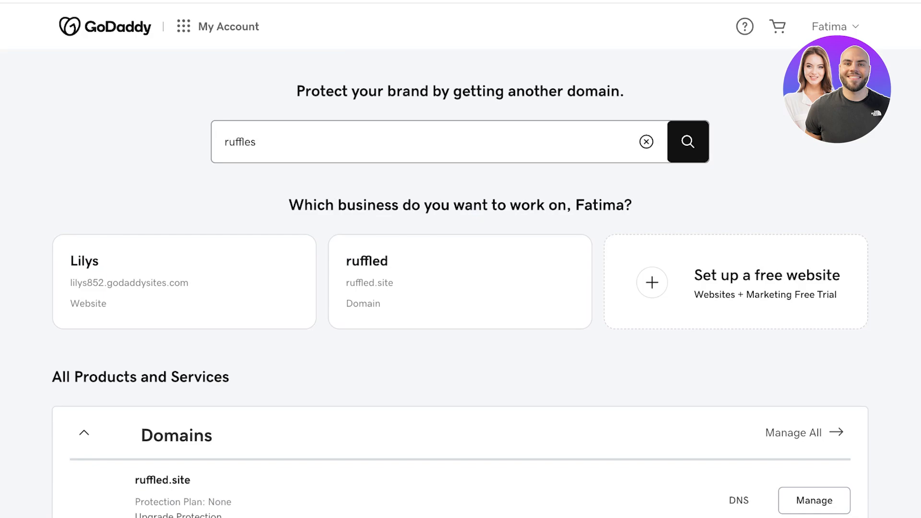
key(Return)
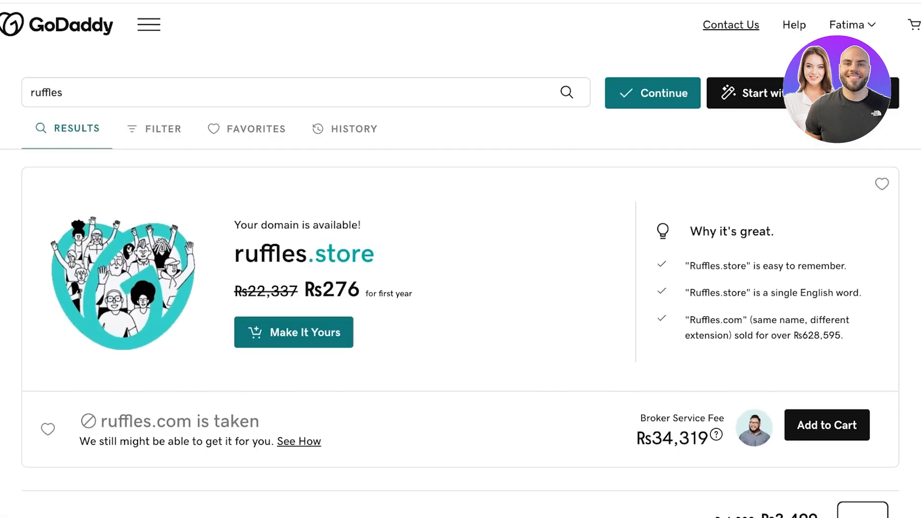
scroll(461, 288, down, 1)
scroll(460, 288, down, 3)
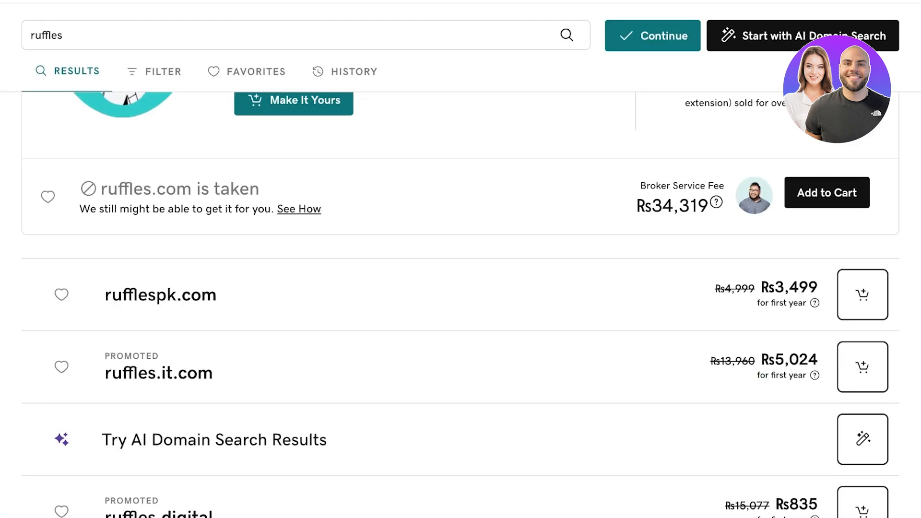
scroll(461, 305, up, 4)
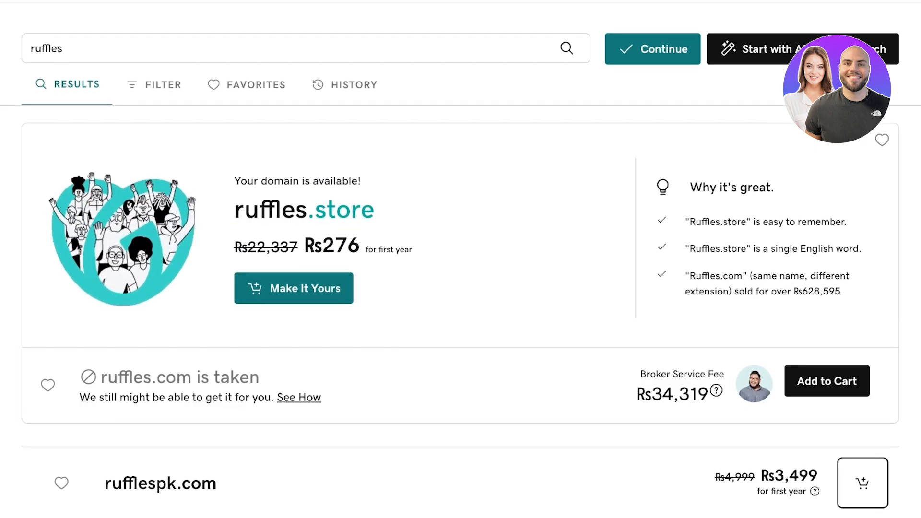
scroll(461, 305, down, 4)
scroll(461, 231, down, 5)
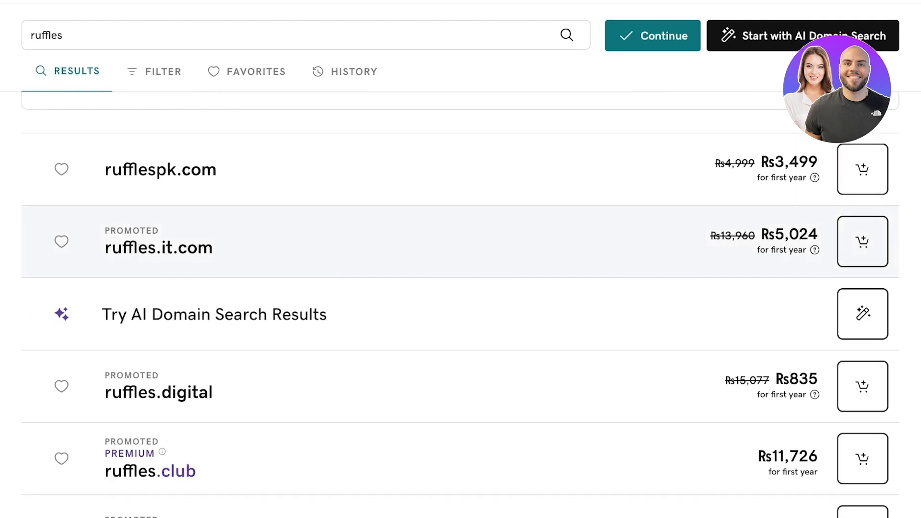
scroll(461, 226, down, 3)
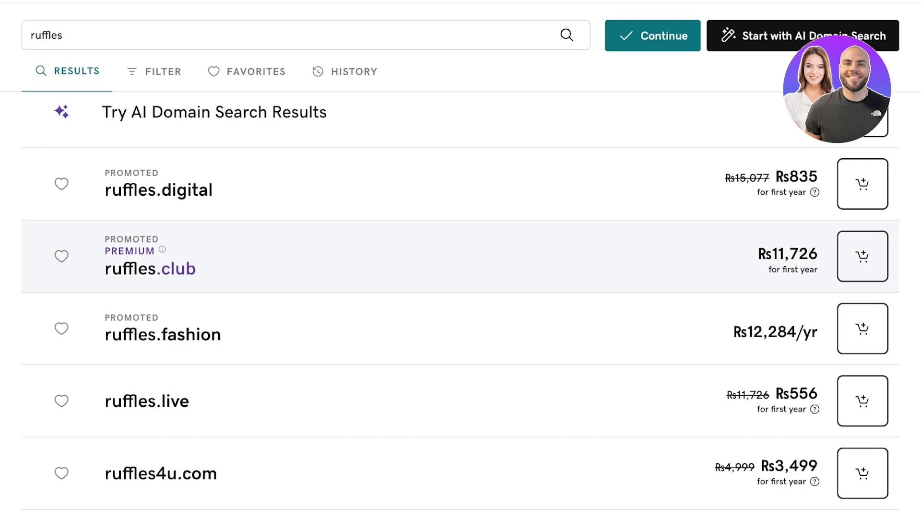
scroll(460, 240, down, 1)
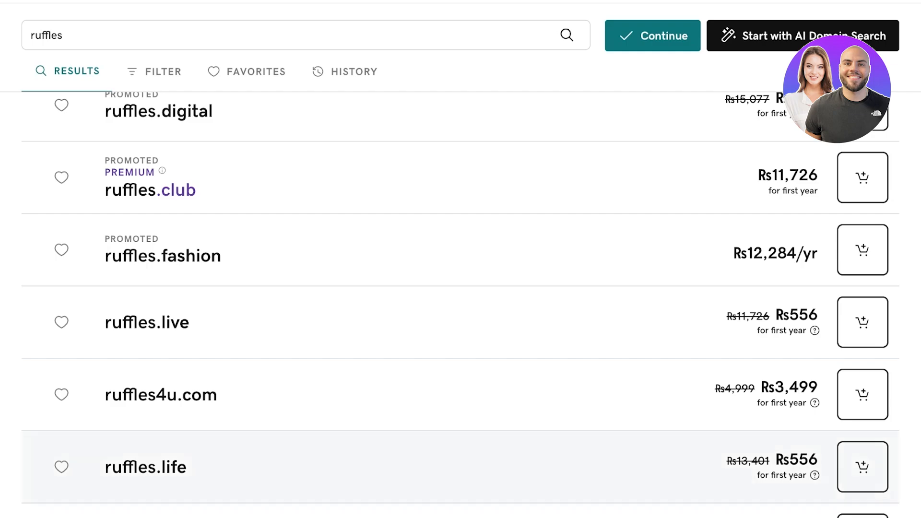
scroll(460, 306, up, 6)
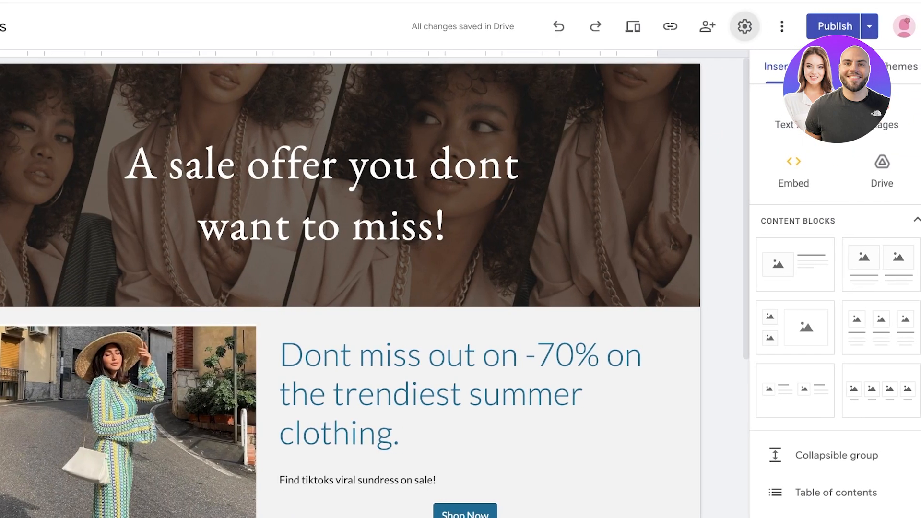
Open and close the Ruffles site settings twice, checking the more-options menu in between
click(745, 26)
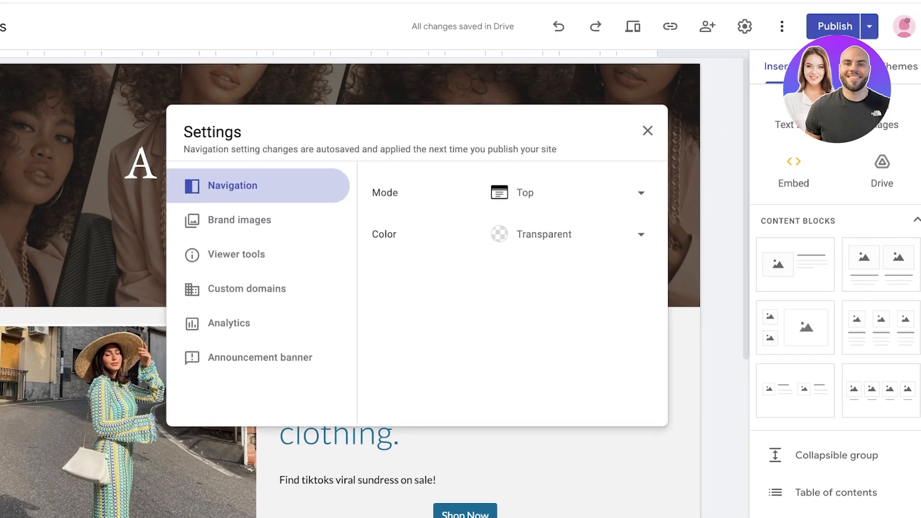
key(Escape)
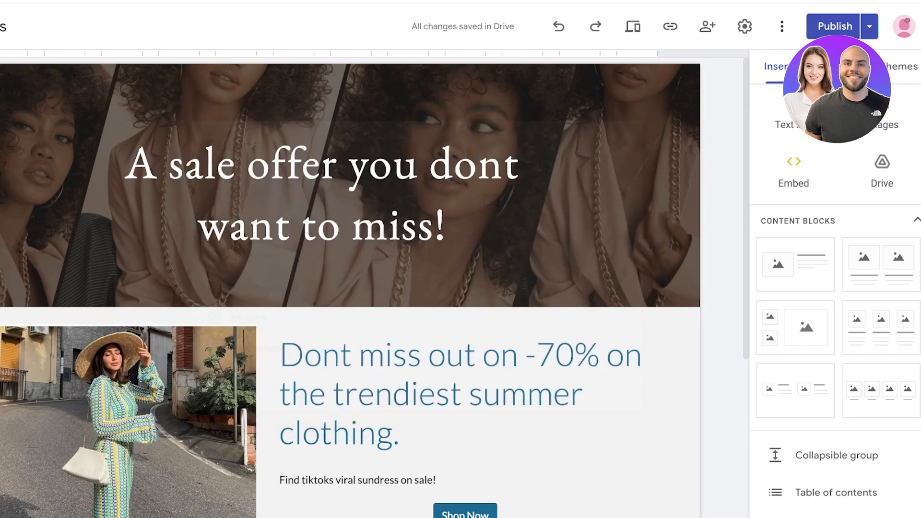
click(782, 26)
click(744, 26)
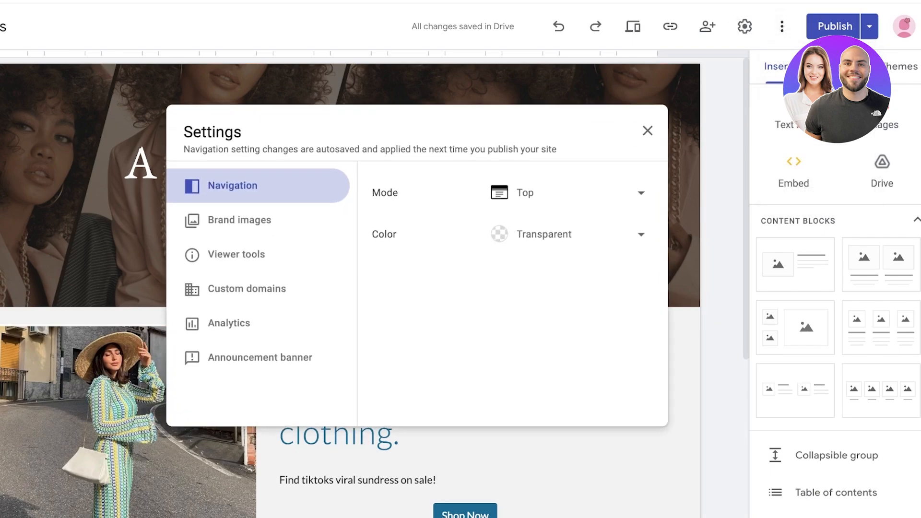
key(Escape)
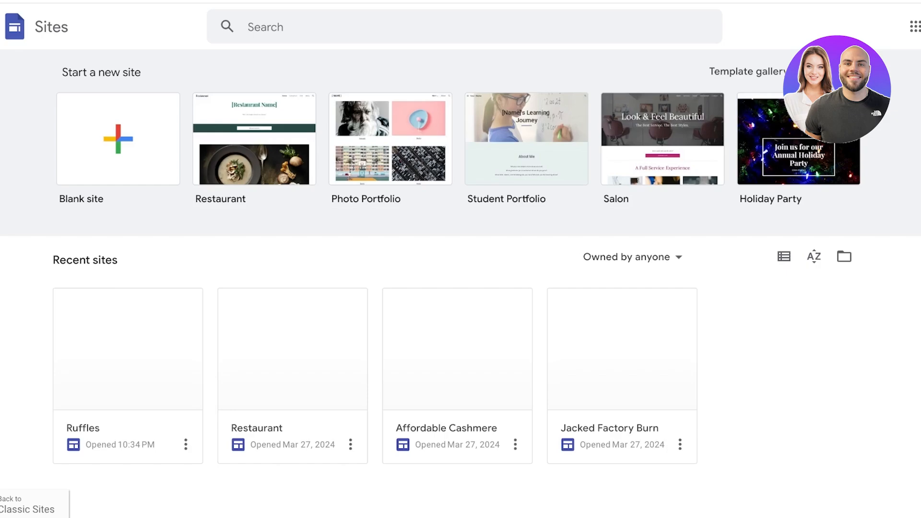
Reopen the Ruffles site in the editor and browse its Themes and Pages panels
click(186, 445)
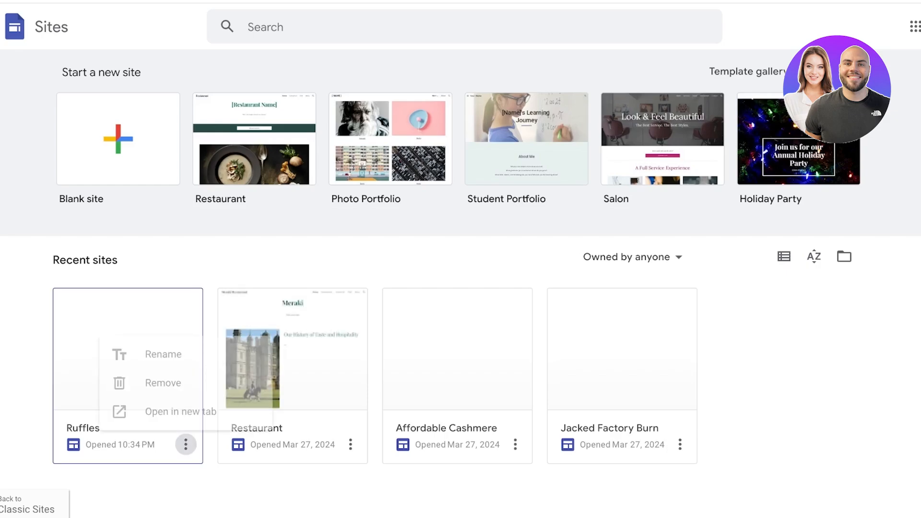
click(164, 383)
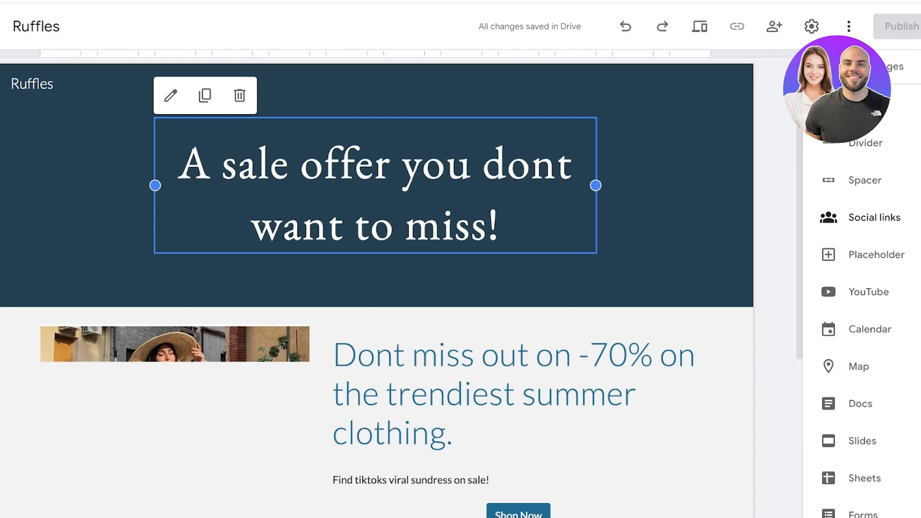
scroll(874, 218, down, 1)
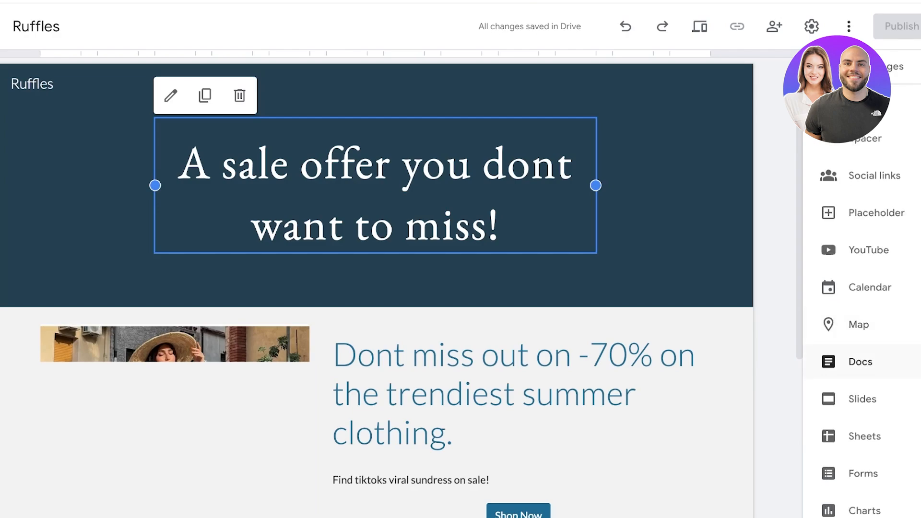
scroll(868, 139, up, 7)
click(908, 66)
scroll(853, 365, down, 6)
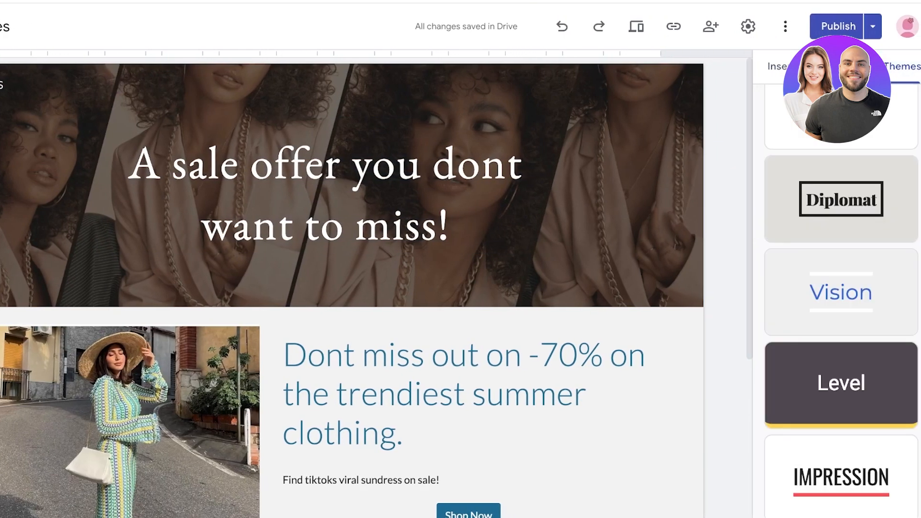
click(849, 67)
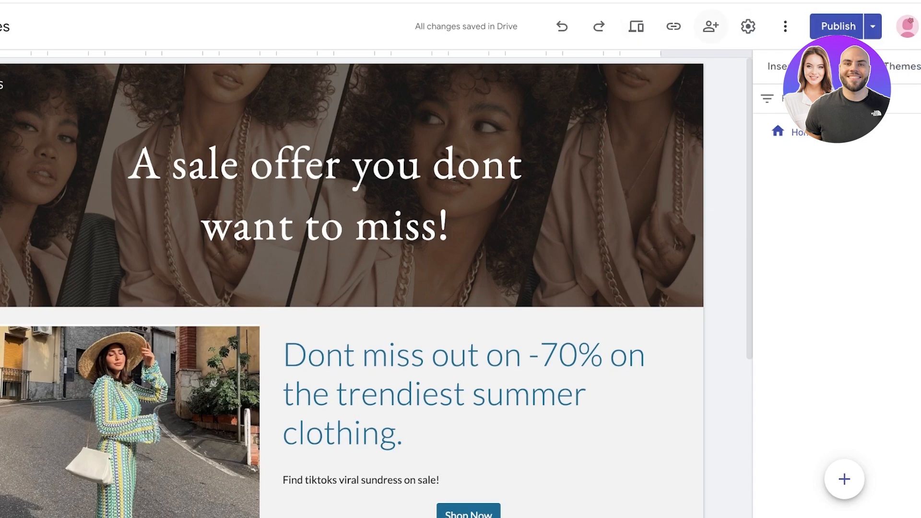
Review the Brand images, Custom domains, Analytics and Announcement banner settings without changes, then show publishing options
click(786, 26)
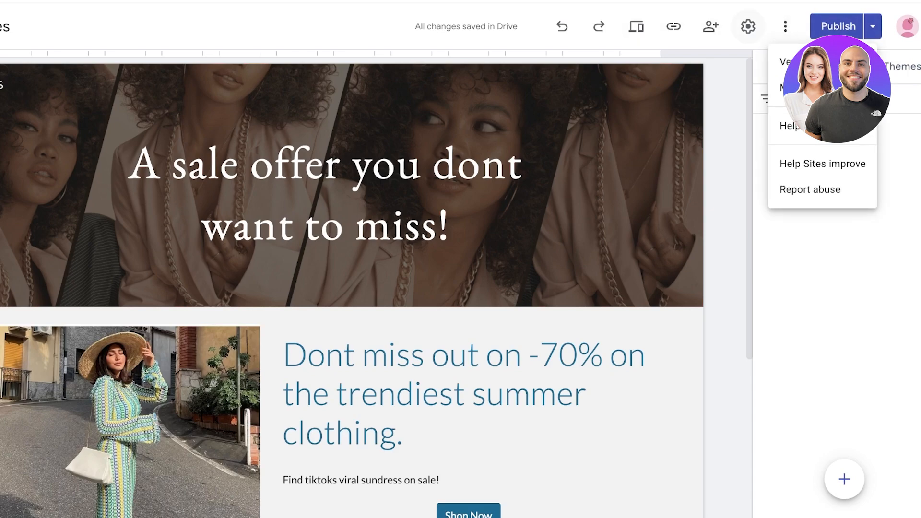
click(748, 26)
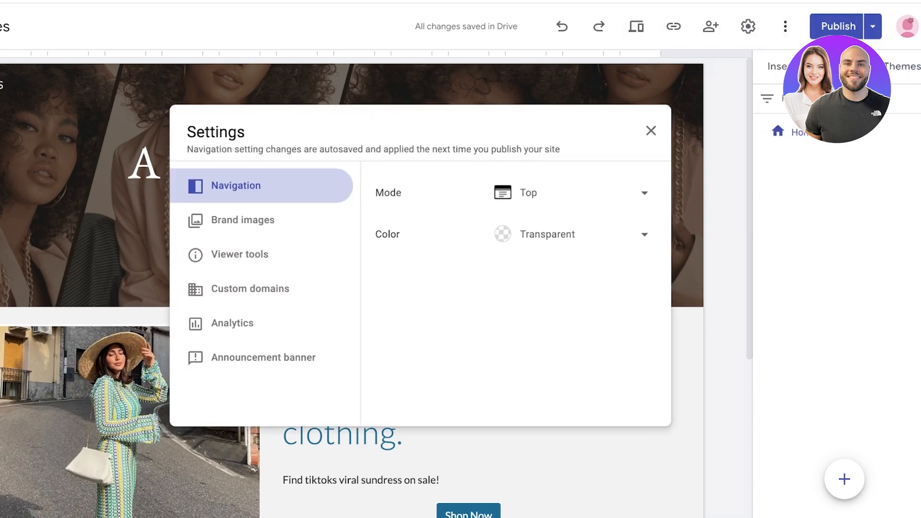
click(242, 220)
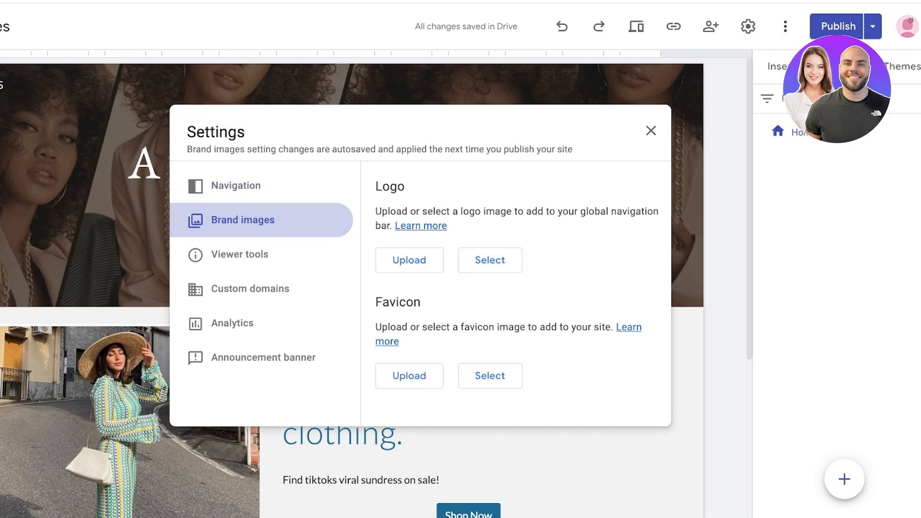
click(250, 289)
click(233, 324)
click(263, 358)
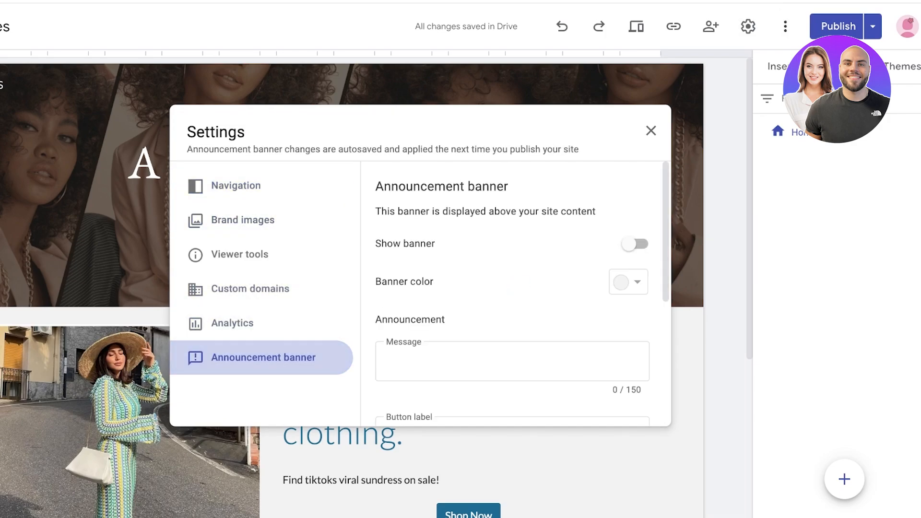
click(651, 130)
click(873, 27)
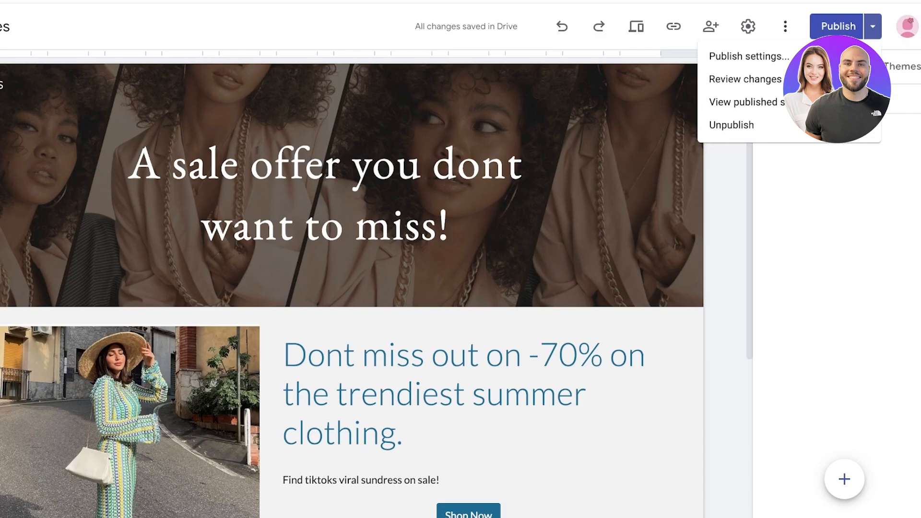
Unpublish the Ruffles site and open Publish to the web showing address ruffleslandingpage
click(732, 125)
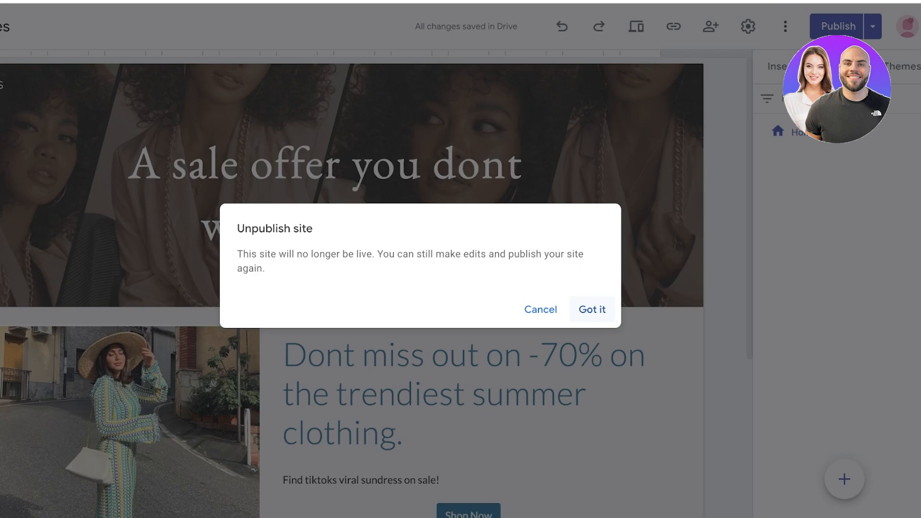
click(592, 310)
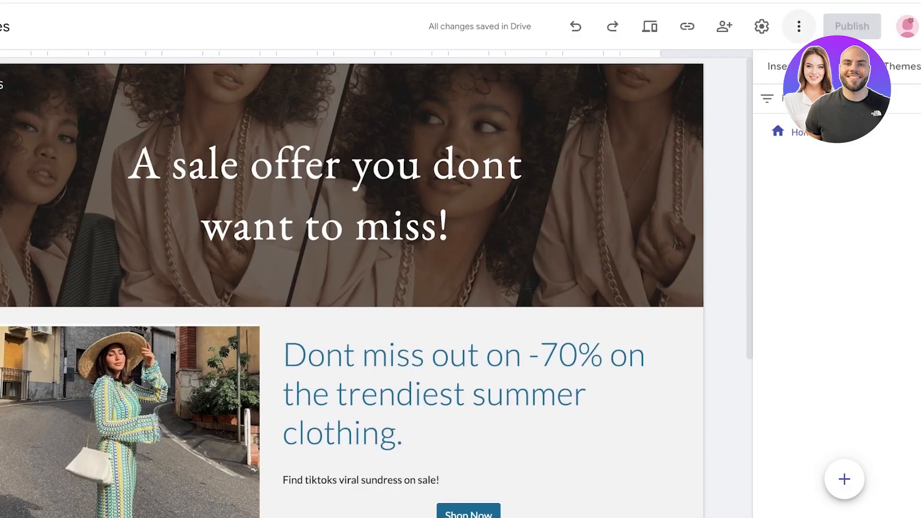
click(799, 26)
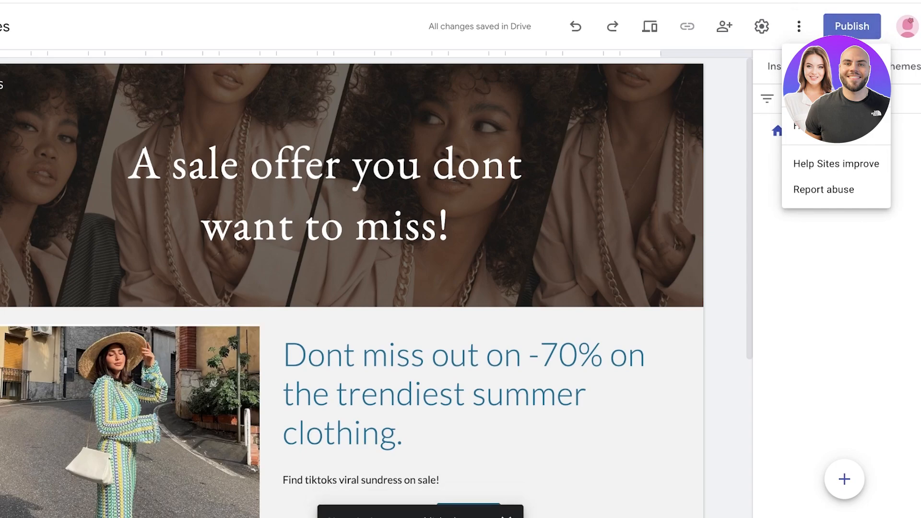
click(852, 26)
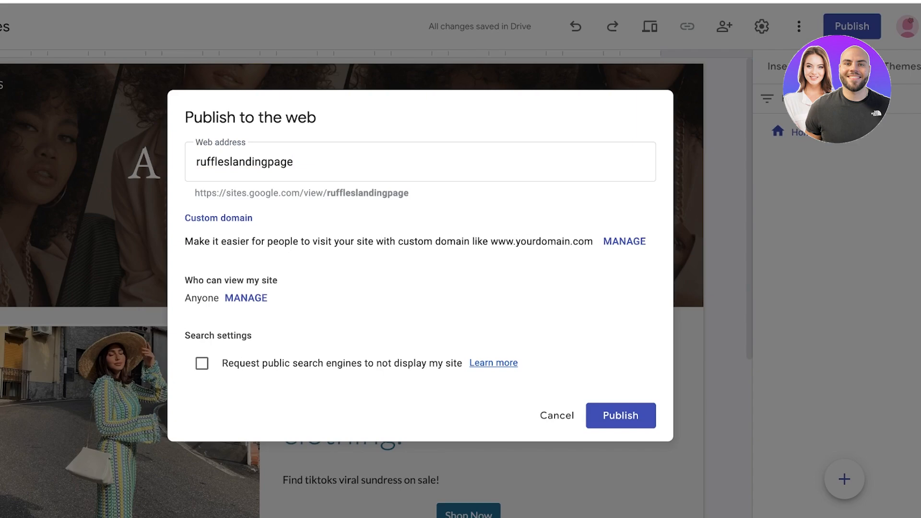
double_click(294, 162)
key(BackSpace)
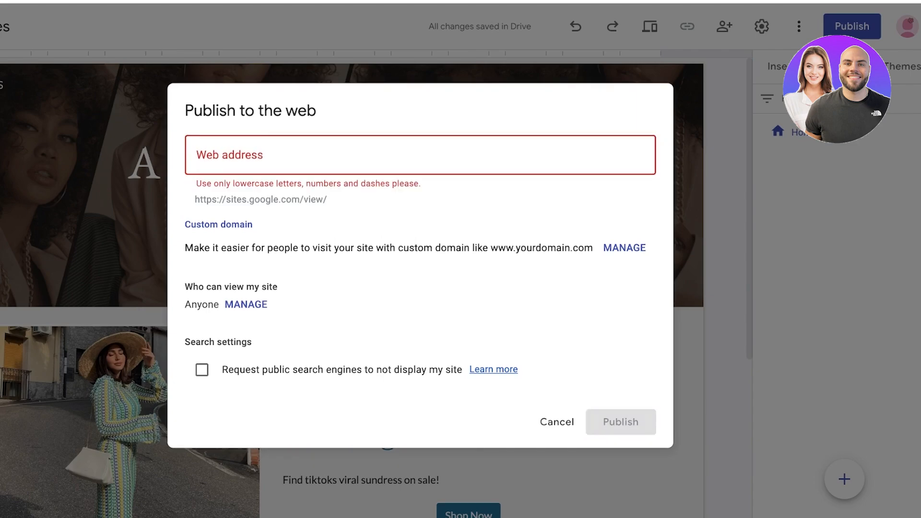
click(625, 248)
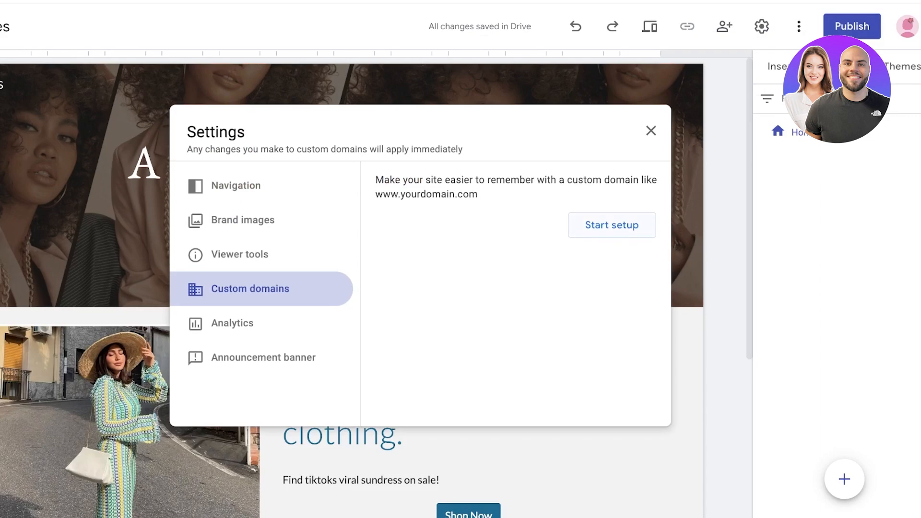
click(612, 225)
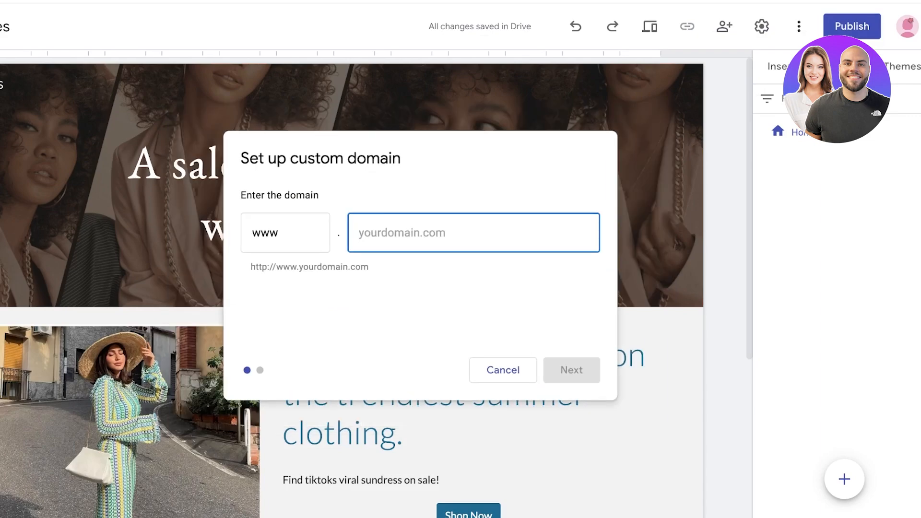
text(ruffled)
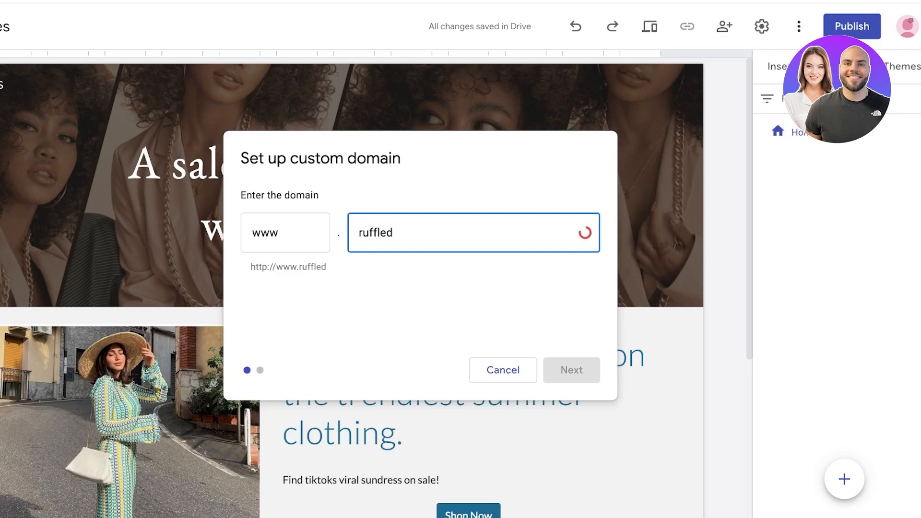
text(.site)
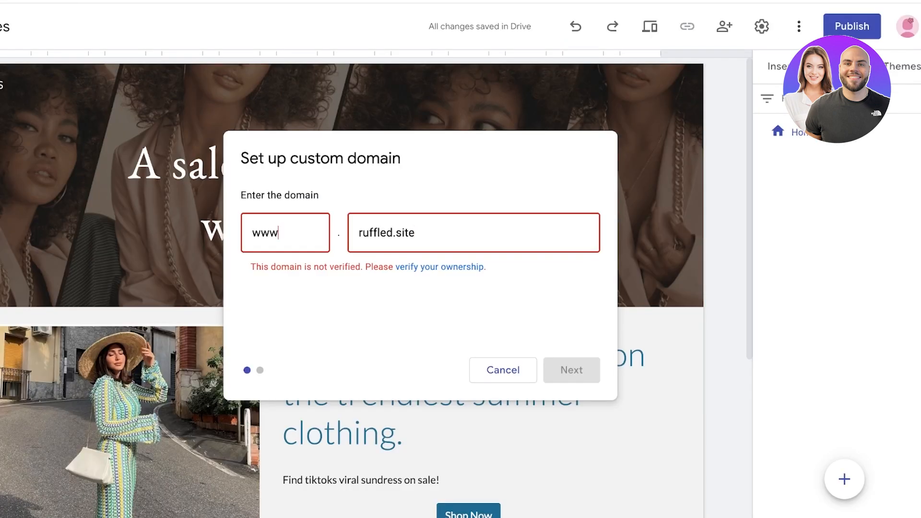
key(ctrl+a)
key(BackSpace)
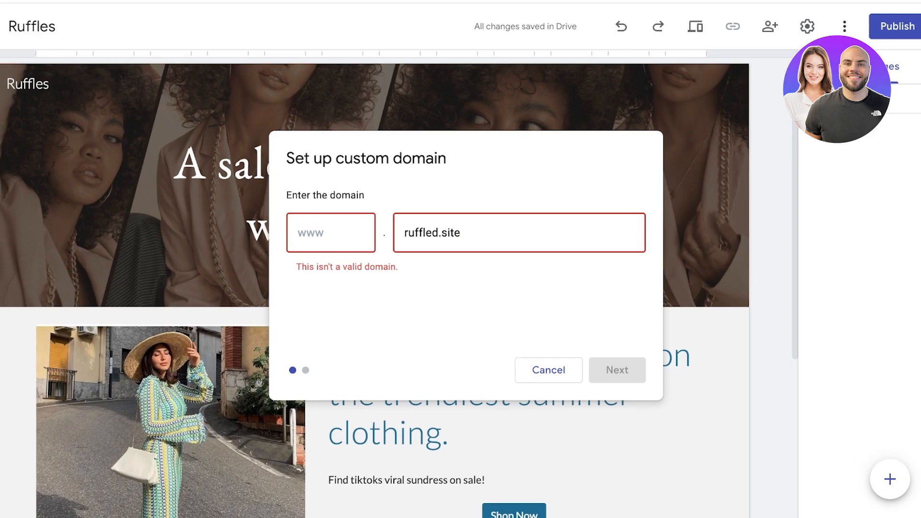
text(www.)
Cancel the rejected custom domain setup and start a fresh one from Custom domains
click(549, 370)
click(332, 289)
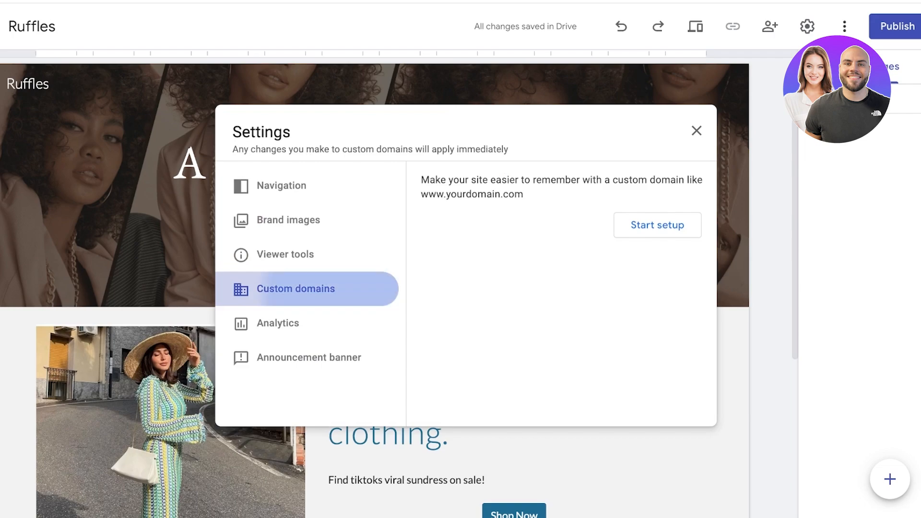
click(326, 323)
click(327, 289)
click(658, 225)
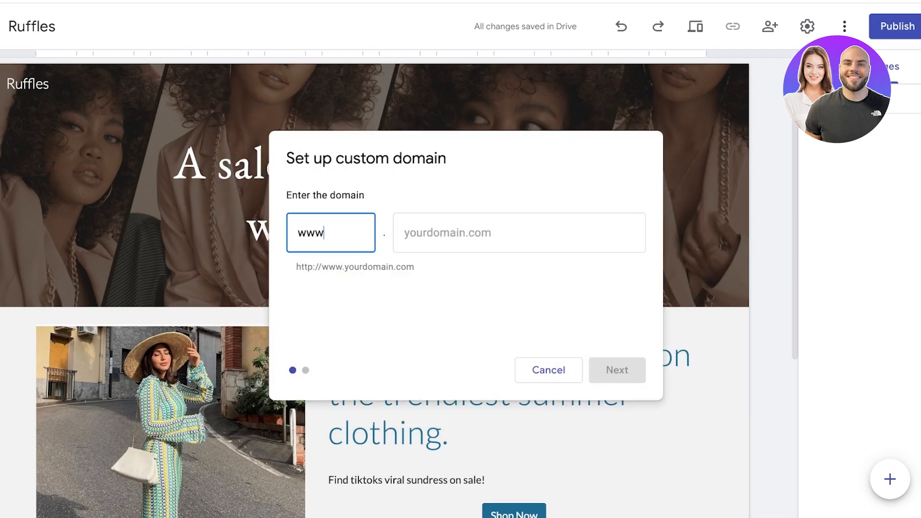
Enter ruffled.site as the domain and submit it as a Search Console Domain property
click(520, 233)
click(336, 233)
click(520, 233)
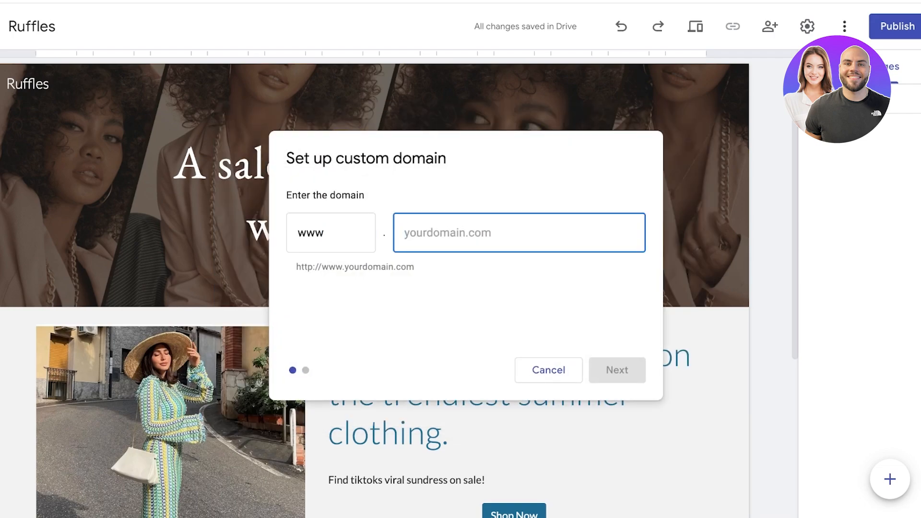
text(ruffled.)
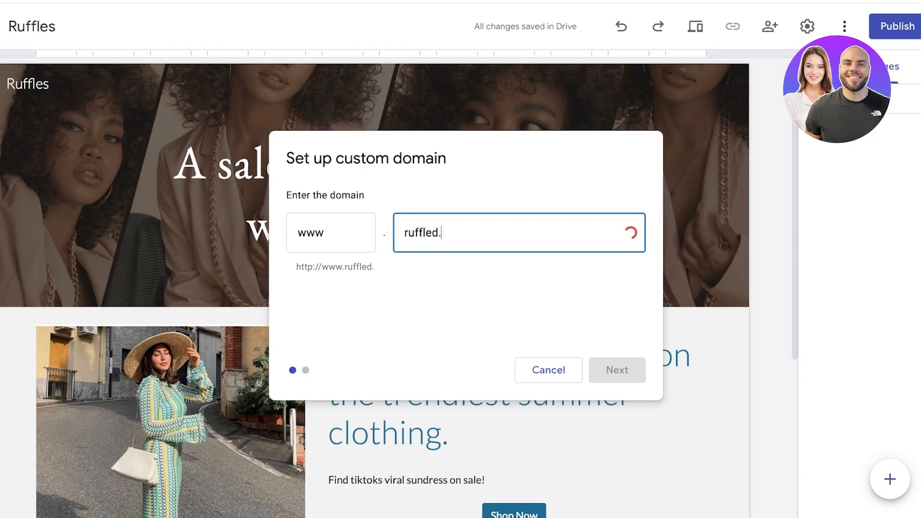
text(stie)
key(BackSpace)
key(BackSpace)
text(ite)
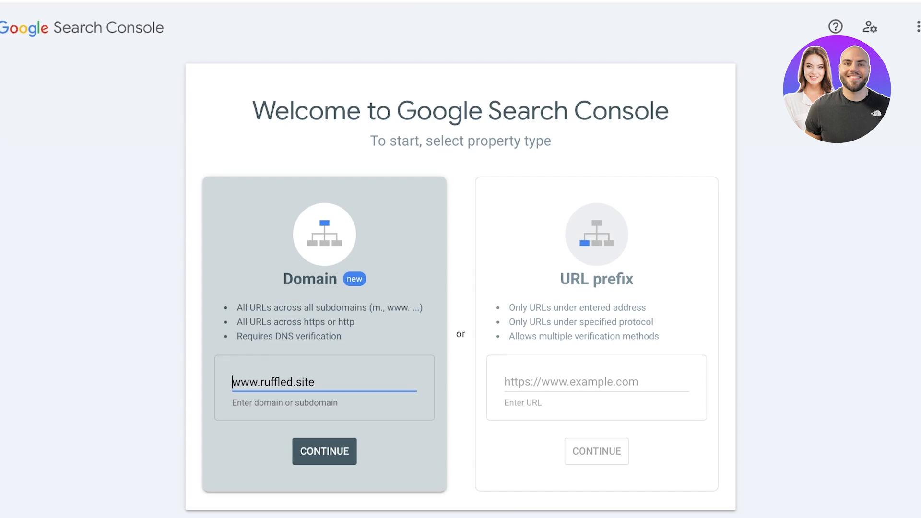
key(Return)
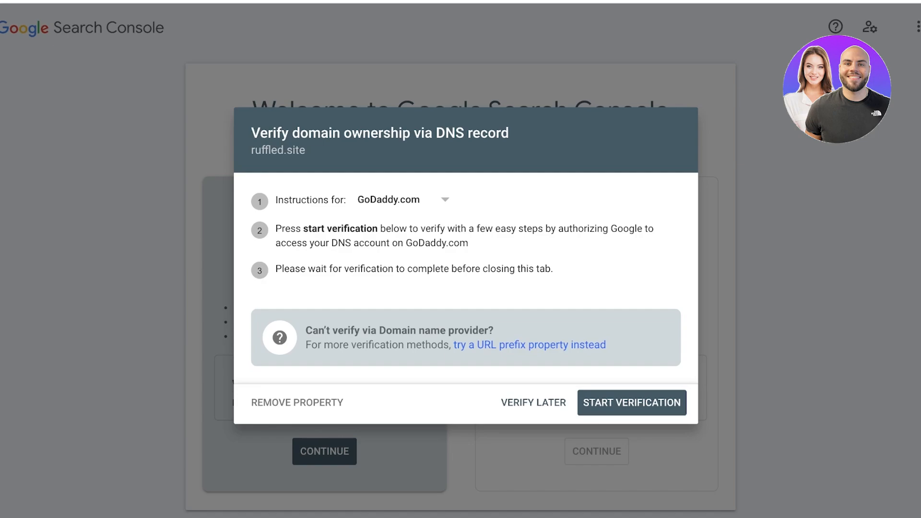
Start verifying ownership of ruffled.site through GoDaddy
click(632, 402)
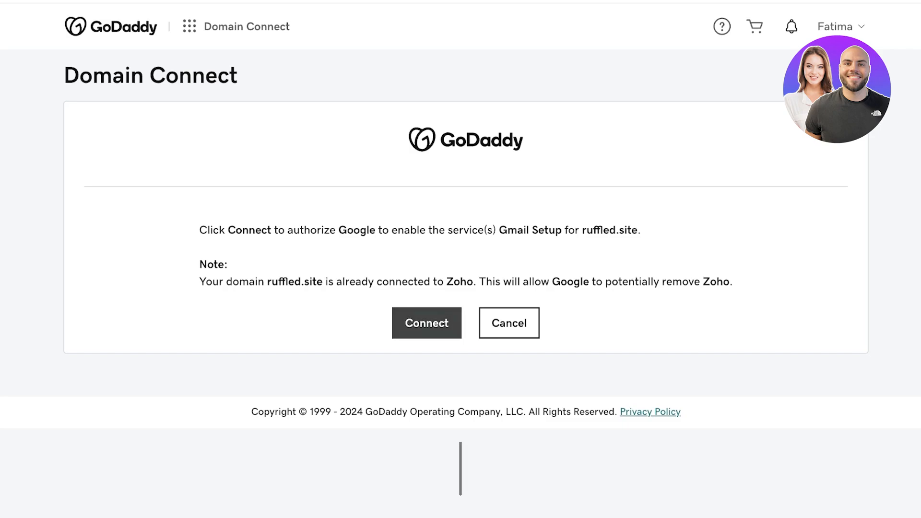
Authorize Google for ruffled.site and begin adding a new DNS record
click(427, 323)
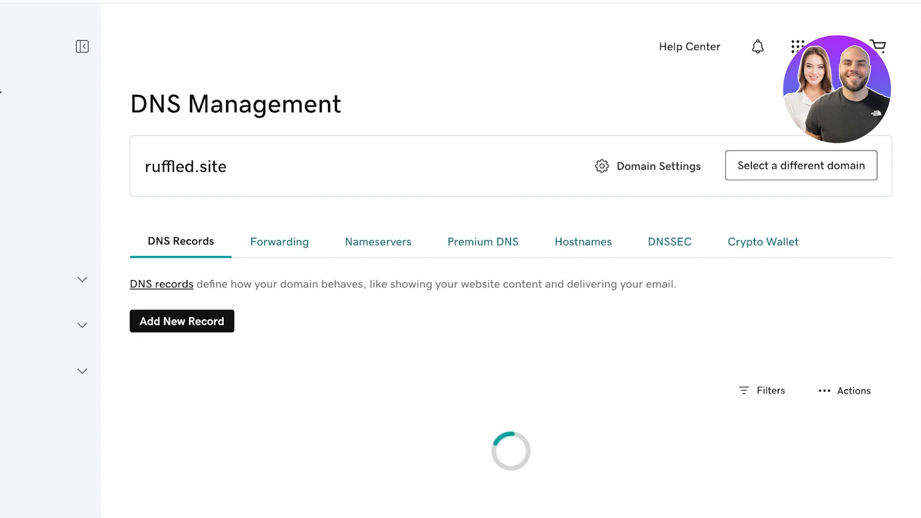
click(182, 321)
scroll(511, 288, down, 3)
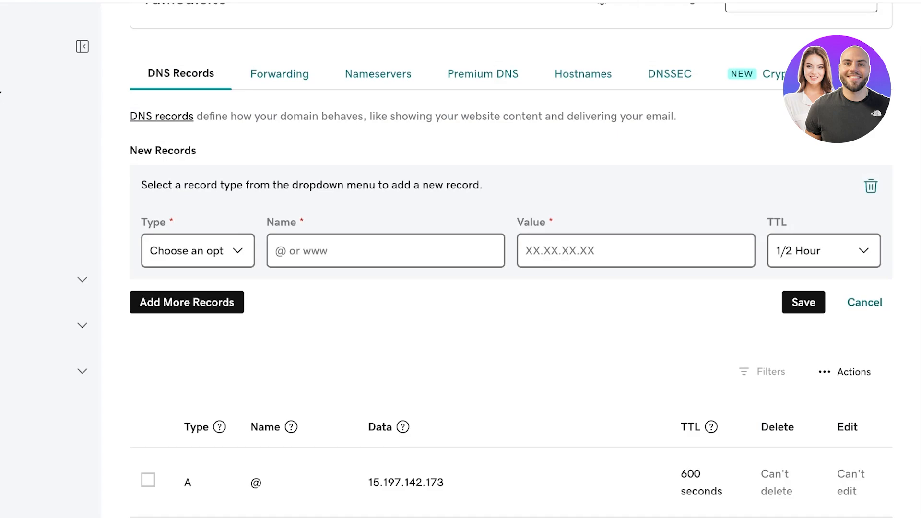
Add a second record row, then cancel and delete both empty new DNS records
click(187, 302)
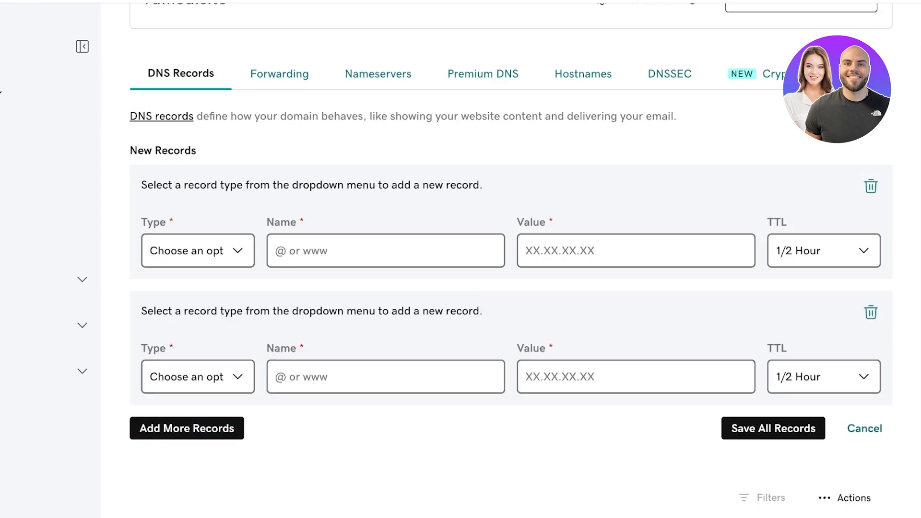
click(865, 428)
click(650, 212)
click(871, 186)
click(871, 187)
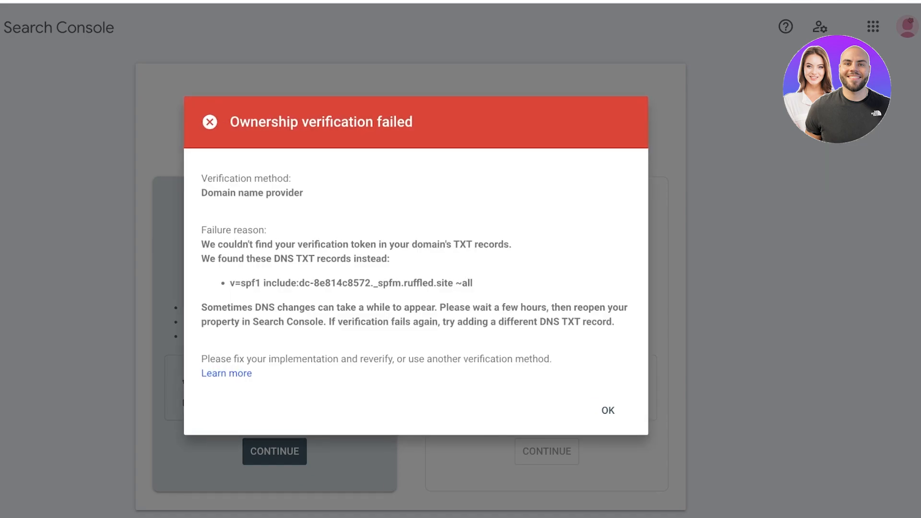
Dismiss the failed verification message and get instructions for Any DNS provider
click(608, 411)
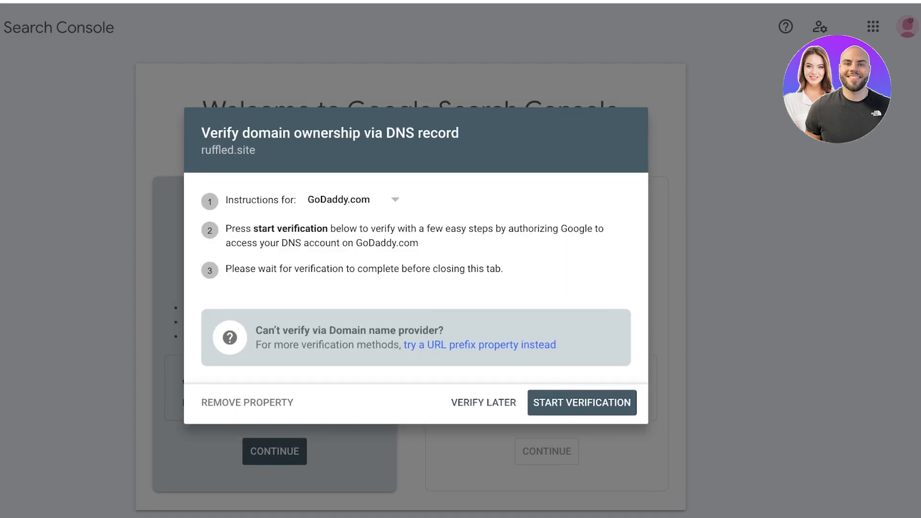
click(353, 199)
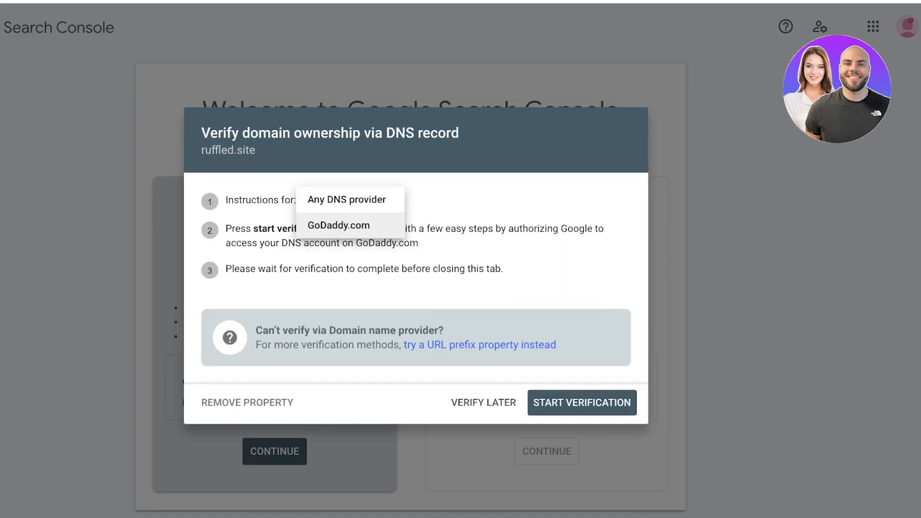
click(347, 200)
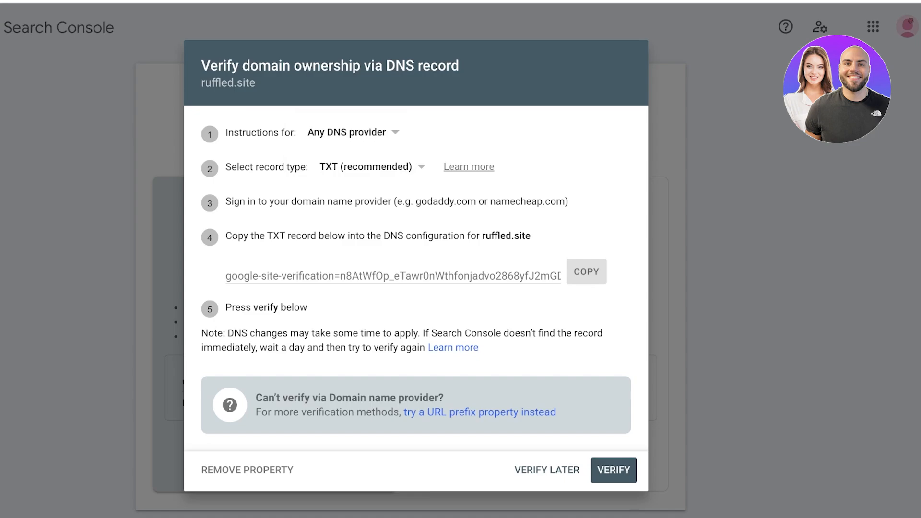
click(377, 133)
click(370, 132)
Try a CNAME record, start a new GoDaddy DNS record, then copy the TXT verification record
click(374, 167)
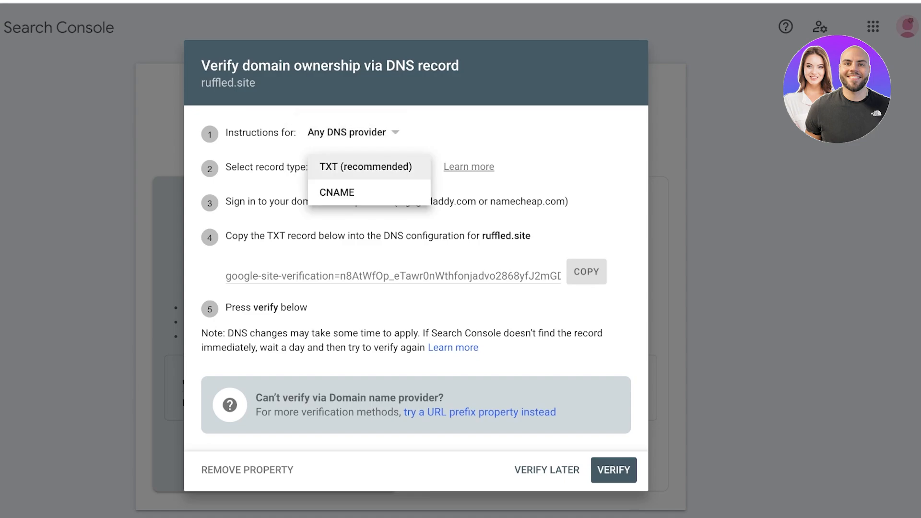
click(337, 192)
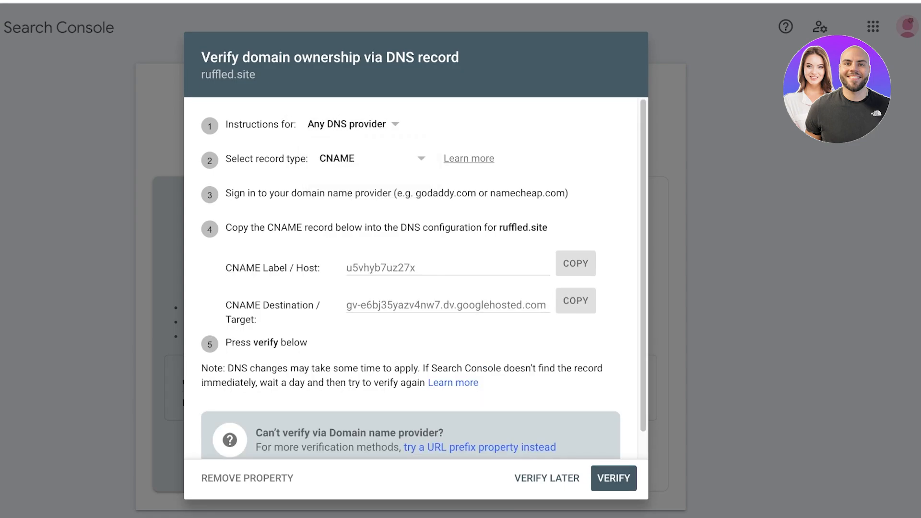
click(576, 264)
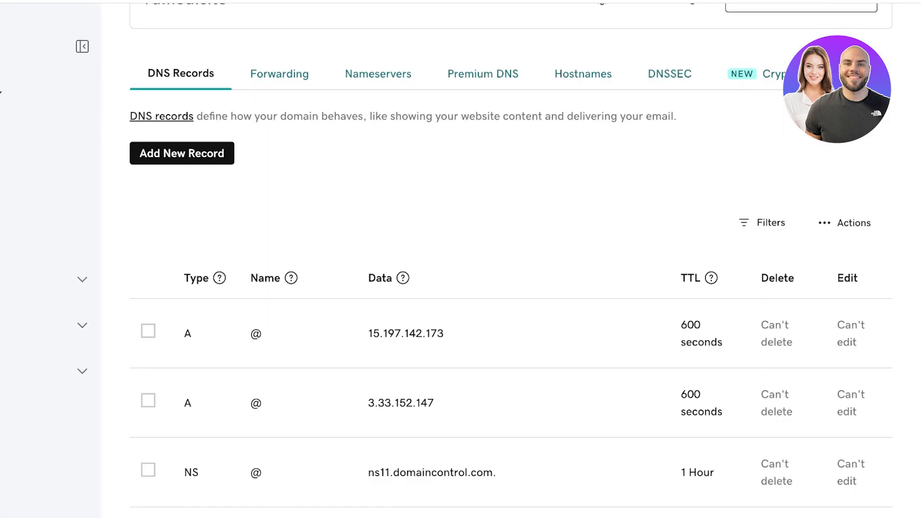
click(182, 154)
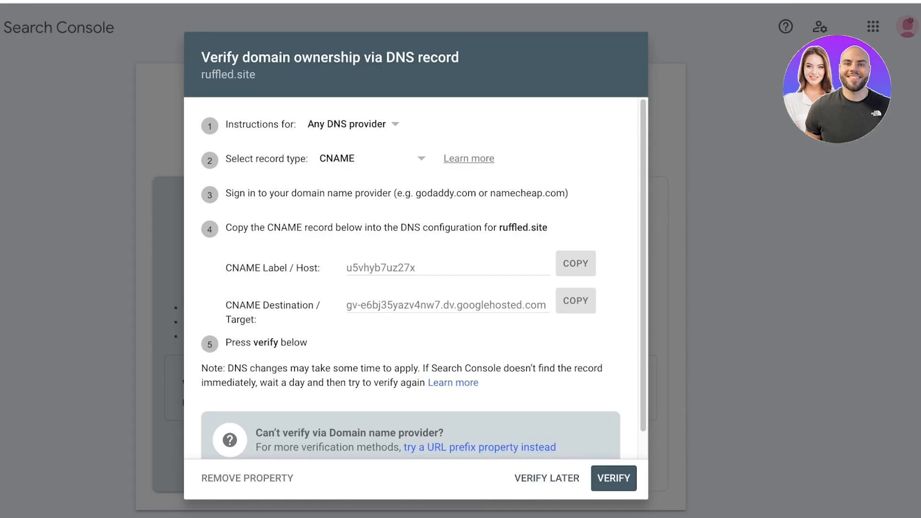
click(372, 159)
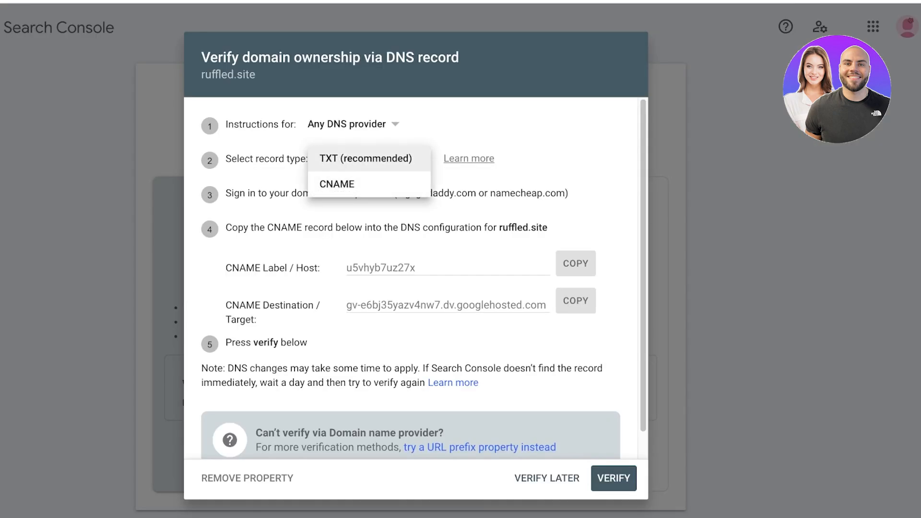
click(367, 158)
click(587, 271)
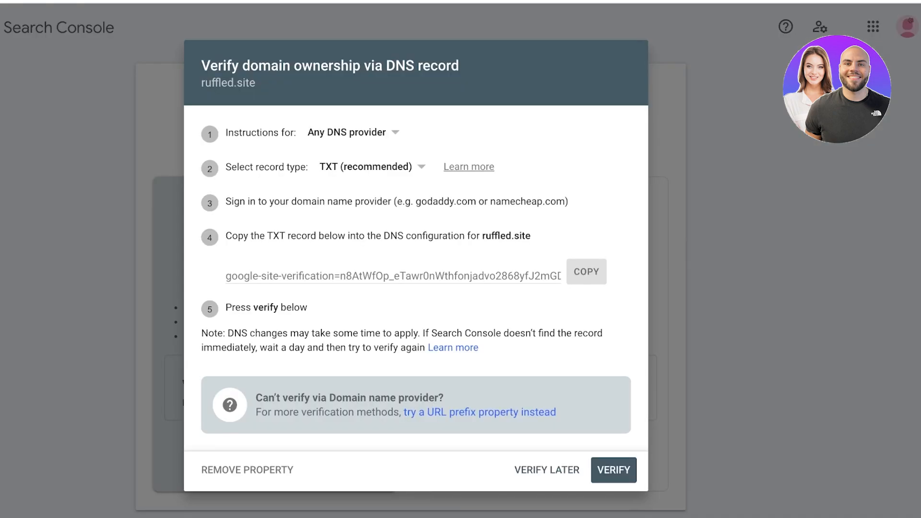
Paste the google-site-verification string into the new TXT record's Value
click(586, 271)
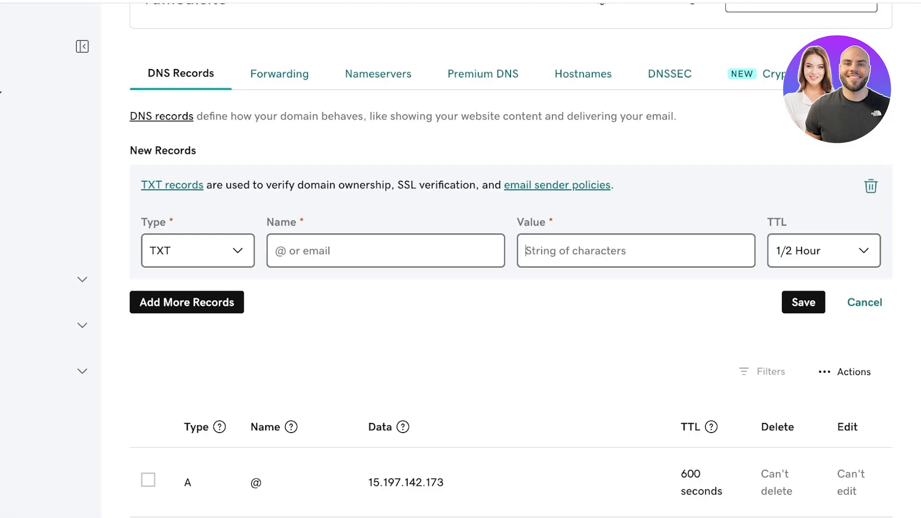
click(636, 251)
key(ctrl+v)
Enter an e-mail address as the TXT record's Name and save the record
click(385, 251)
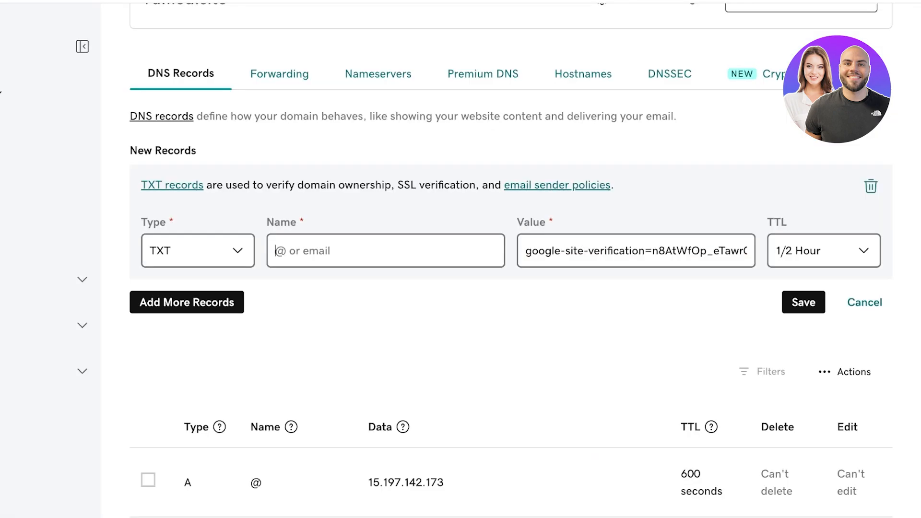
text(@)
key(BackSpace)
text(@)
key(BackSpace)
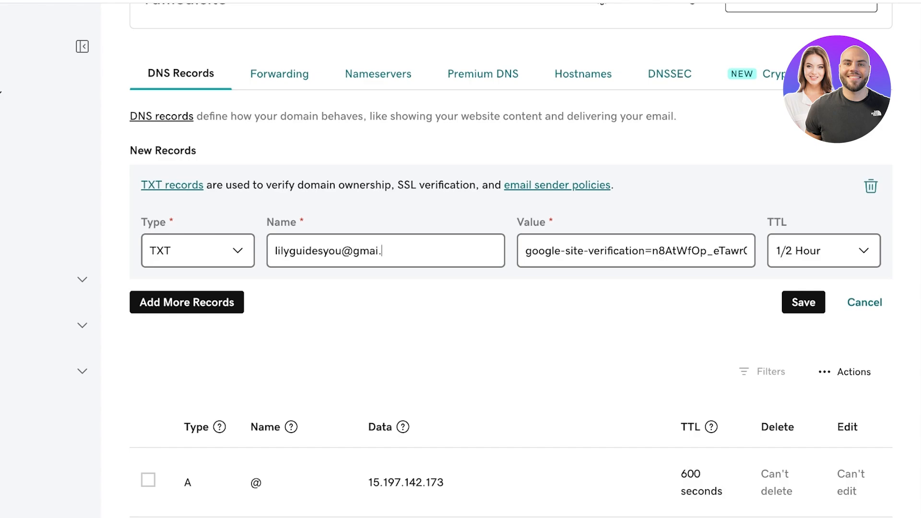
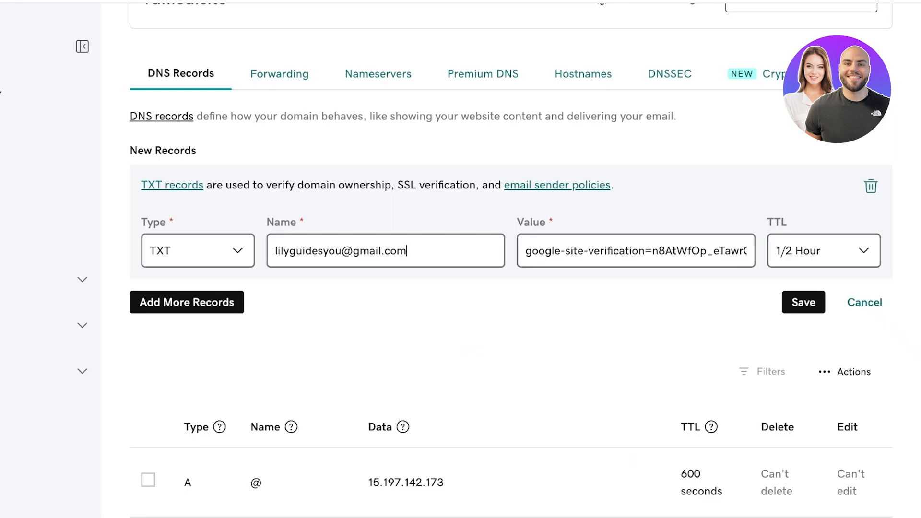
drag(341, 251, 275, 251)
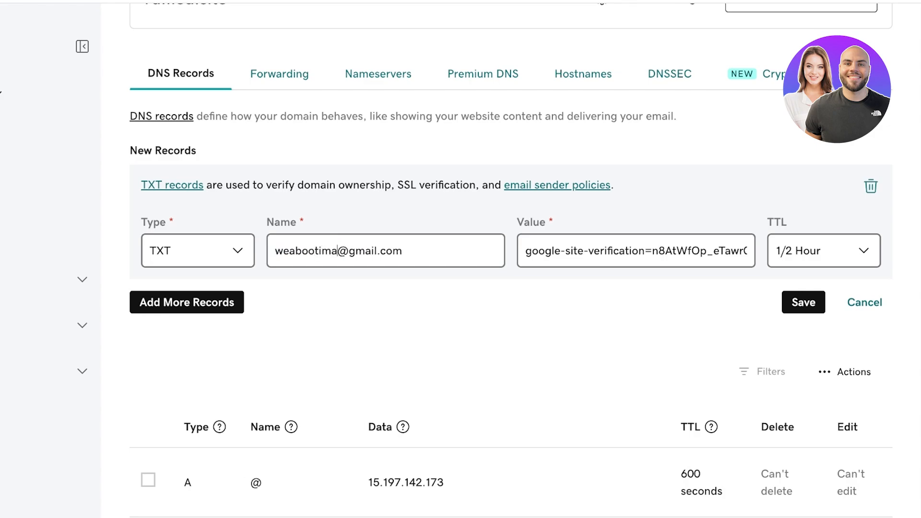
click(804, 302)
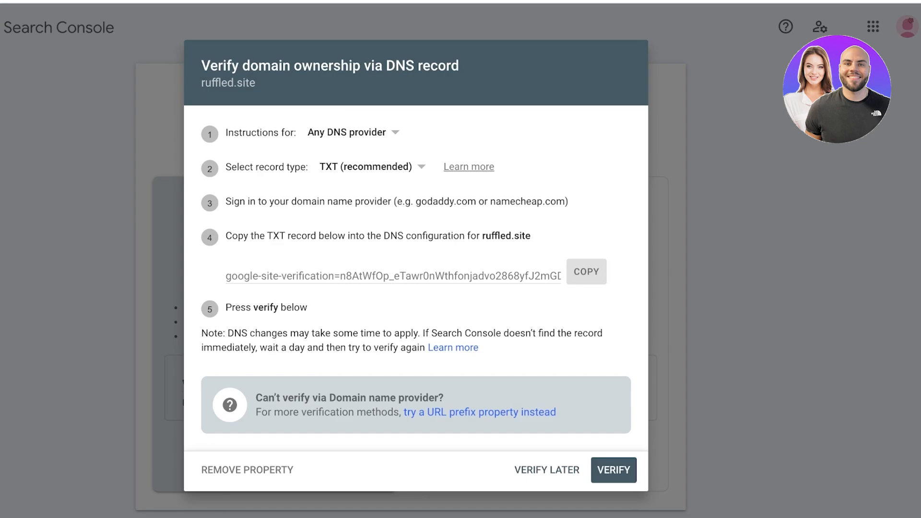
Switch verification to CNAME and paste the copied label u5vhyb7uz27x into GoDaddy's Value
click(372, 167)
click(338, 193)
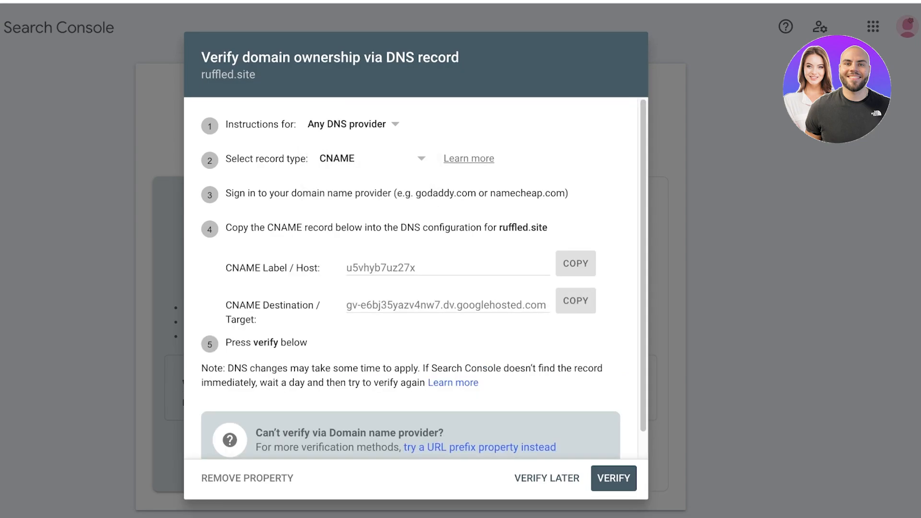
click(576, 263)
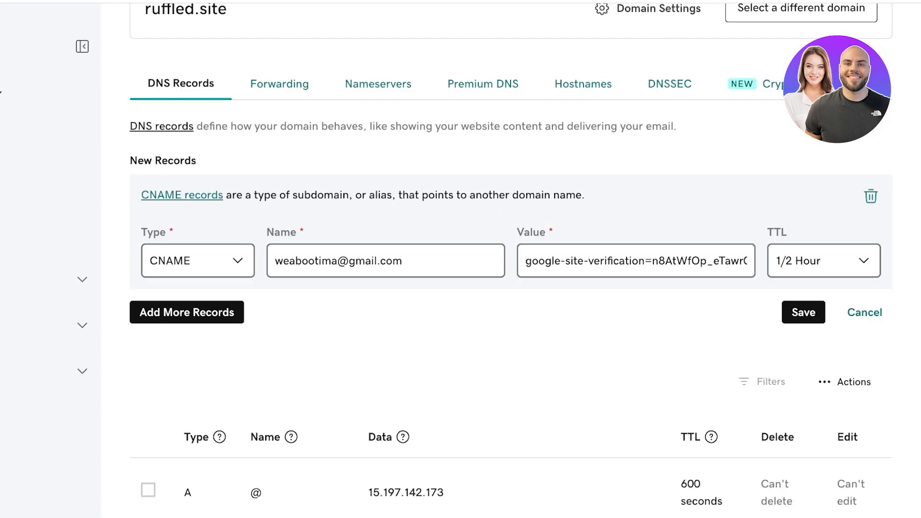
triple_click(362, 261)
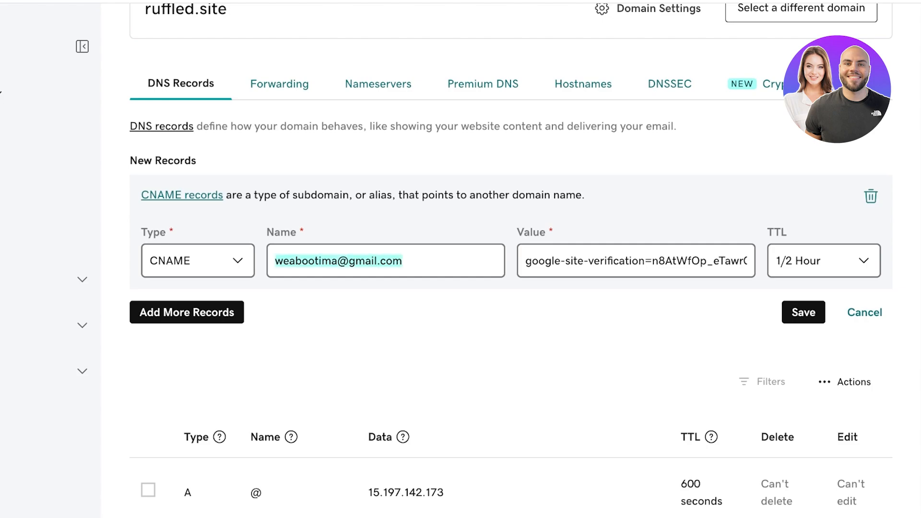
triple_click(617, 261)
key(ctrl+v)
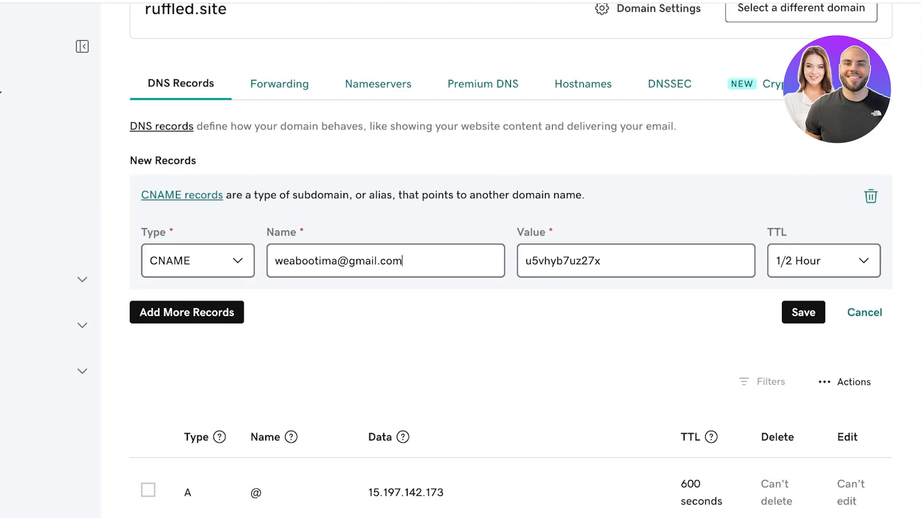
Clear both the Name and Value fields of the new GoDaddy record
key(shift+Tab)
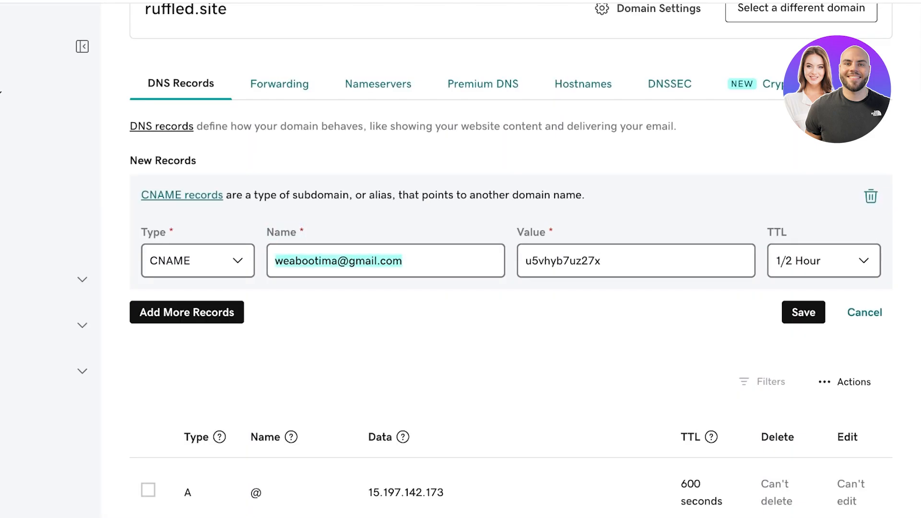
key(BackSpace)
key(Tab)
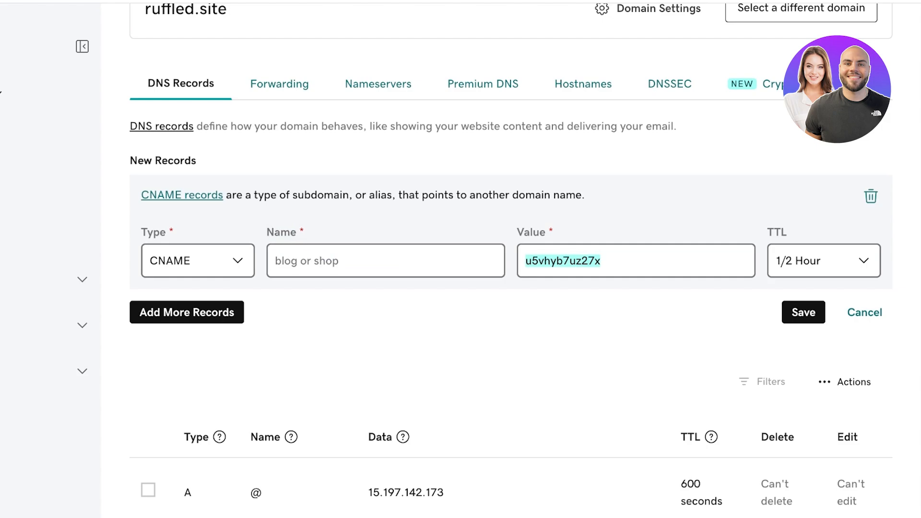
key(BackSpace)
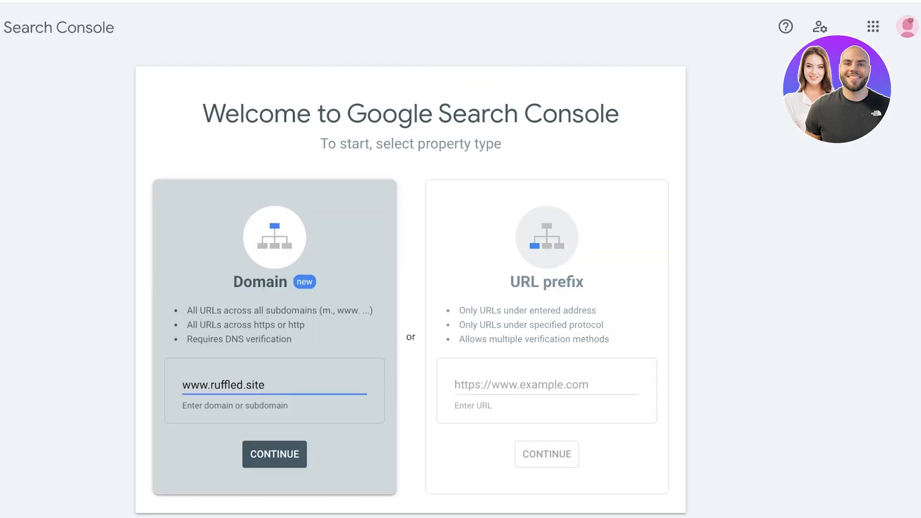
key(Return)
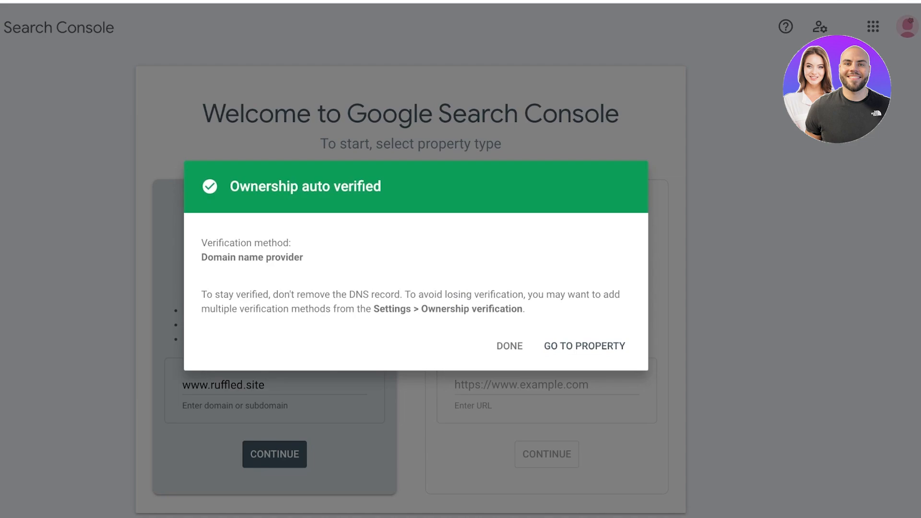
click(584, 346)
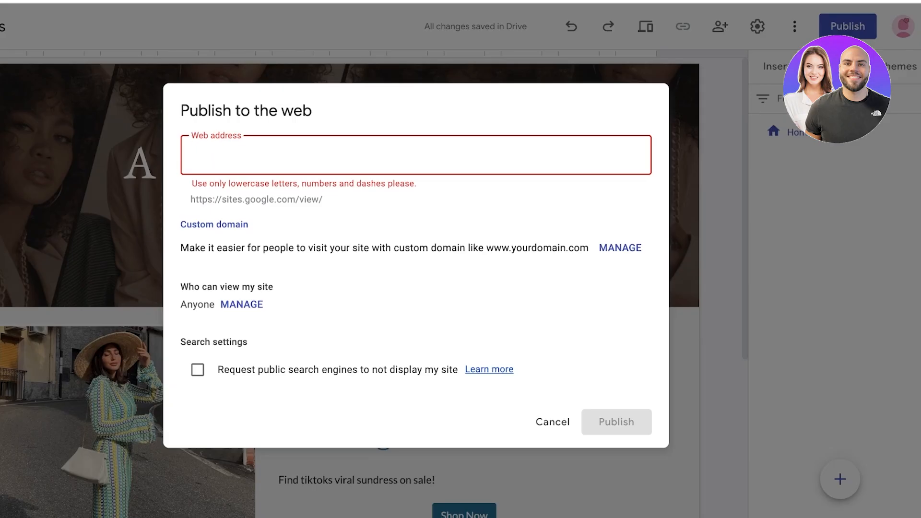
Set up ruffled.site as the custom domain in the site's Publish settings
key(Escape)
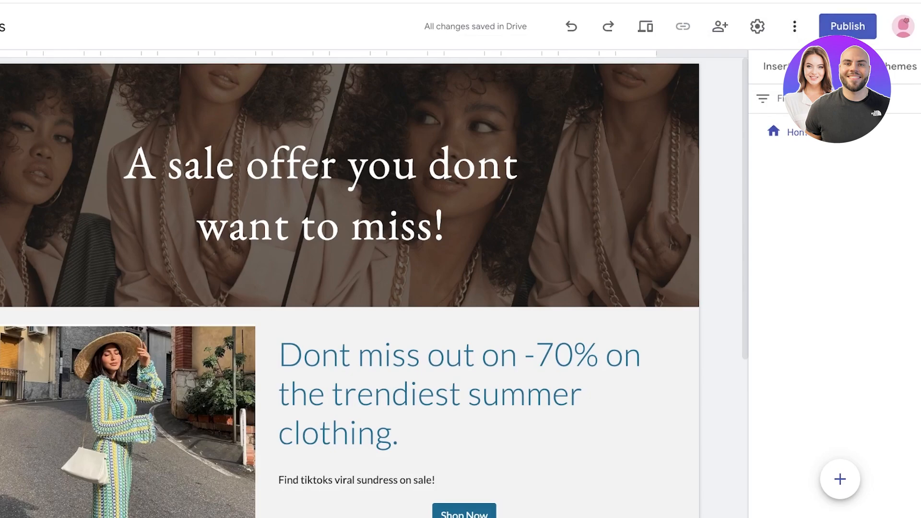
click(848, 26)
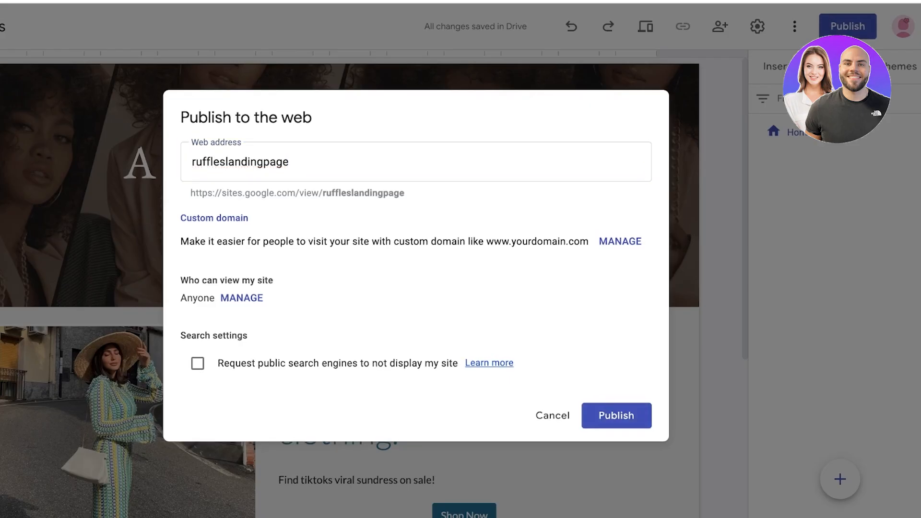
click(621, 241)
click(608, 225)
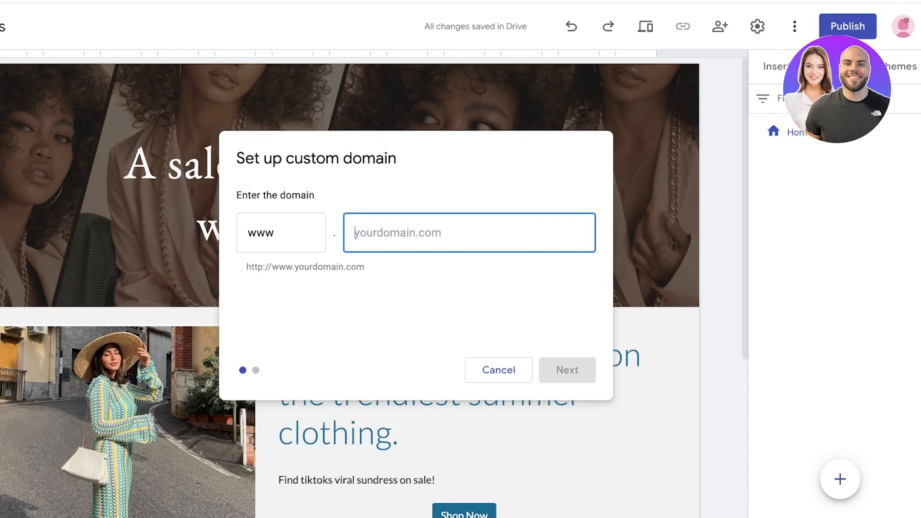
text(ruffle)
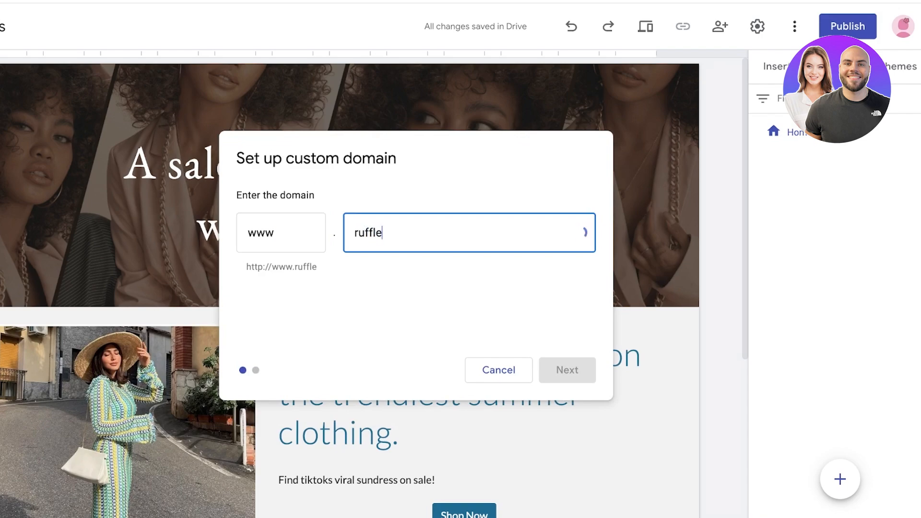
text(d.site)
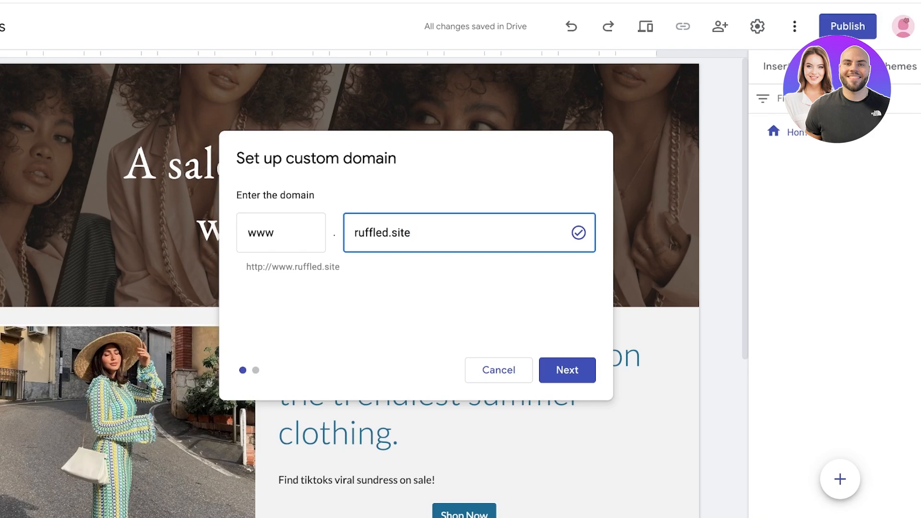
key(Return)
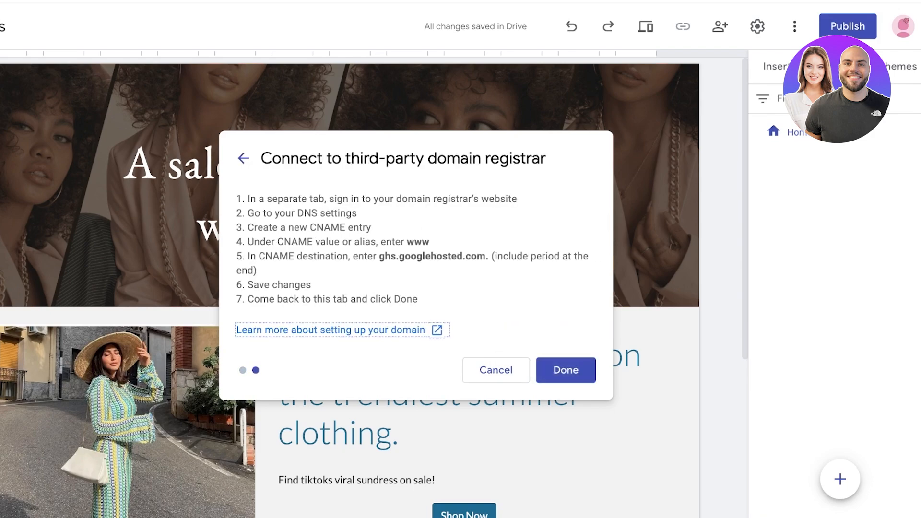
click(567, 370)
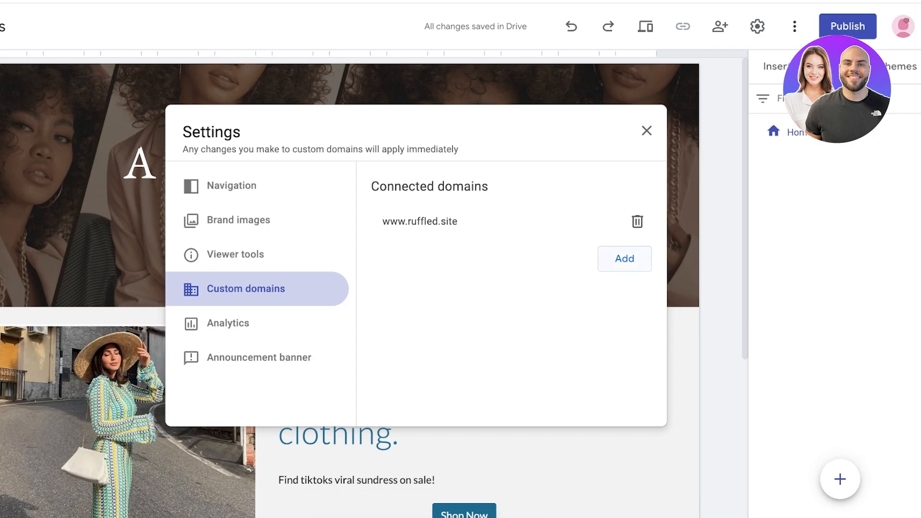
click(646, 131)
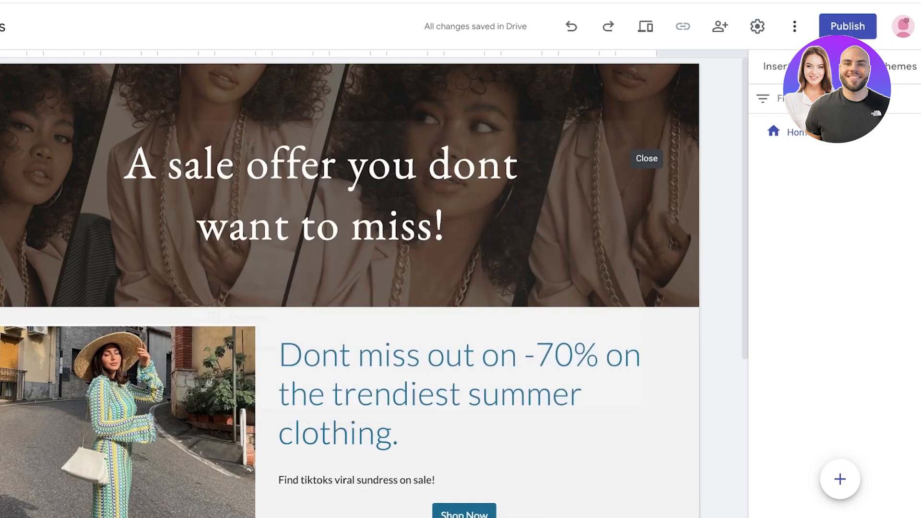
click(848, 26)
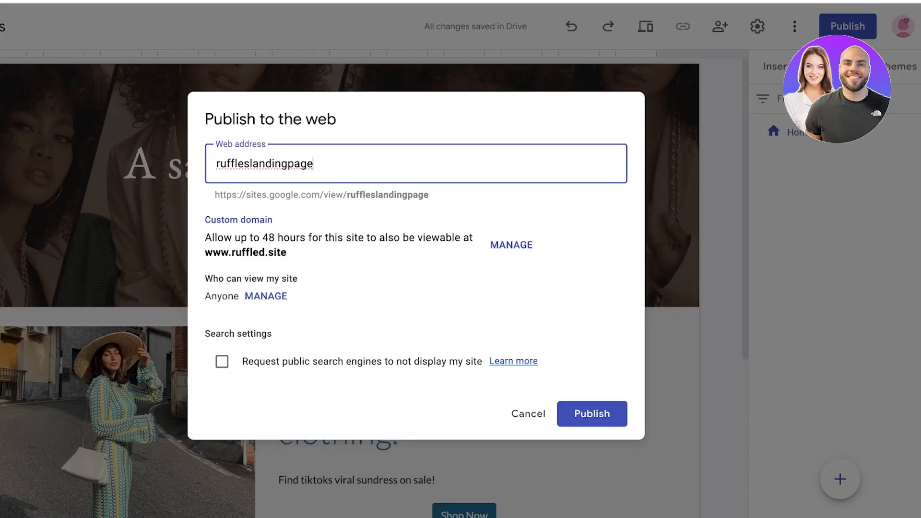
double_click(300, 163)
key(BackSpace)
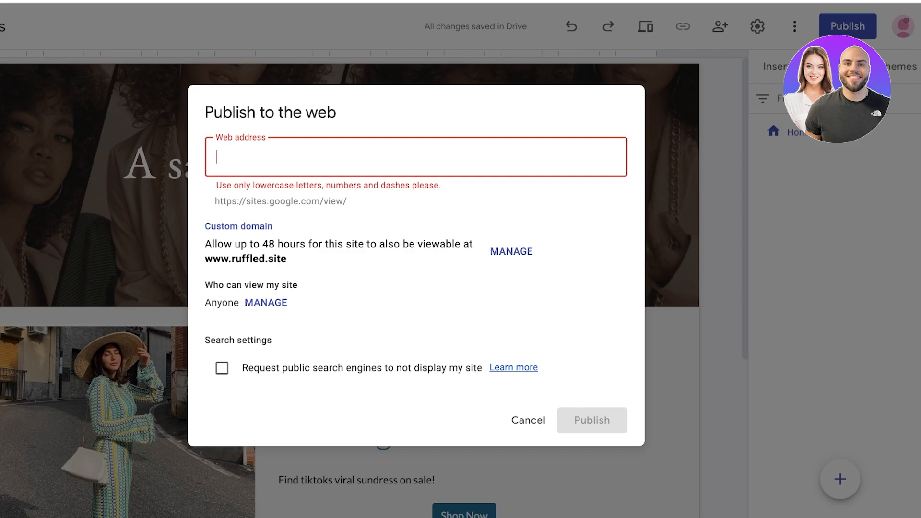
text(s)
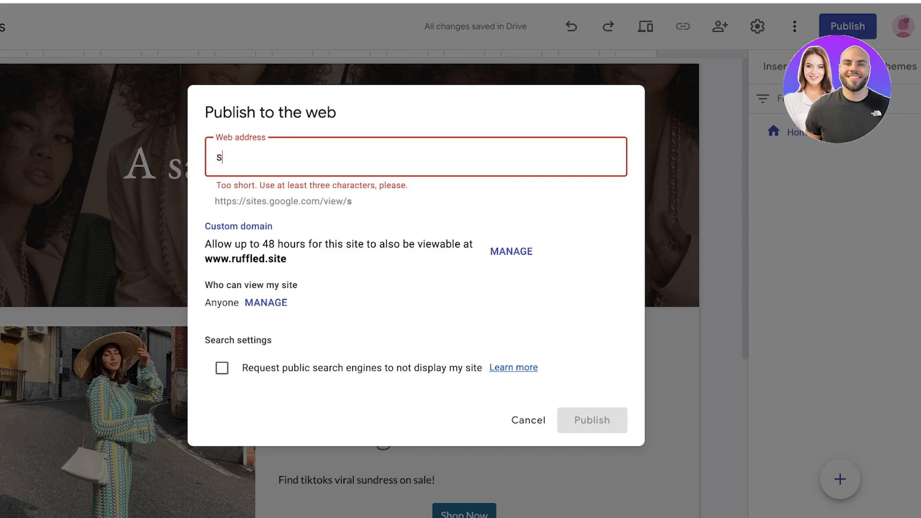
key(BackSpace)
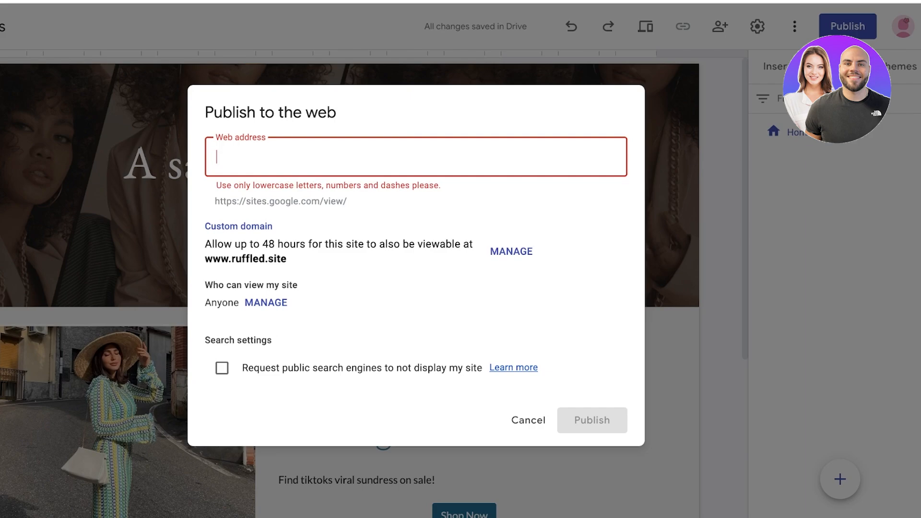
text(aasd)
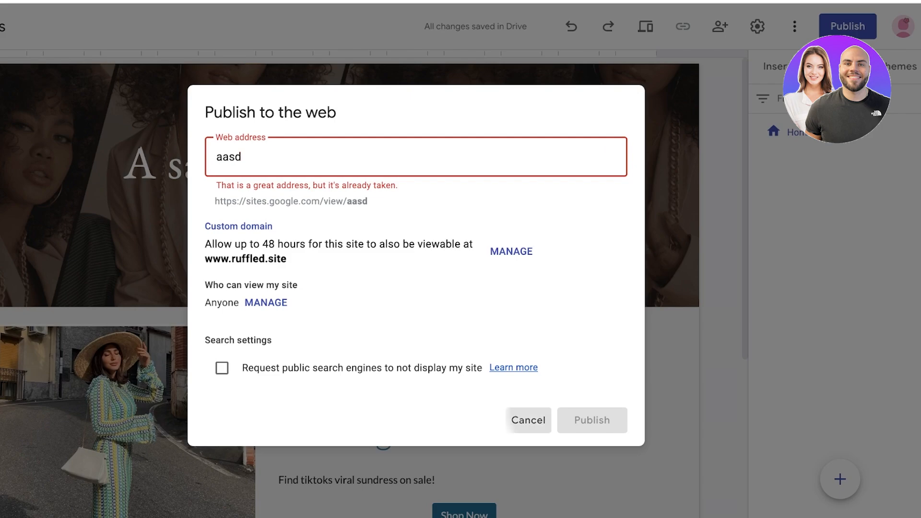
click(529, 421)
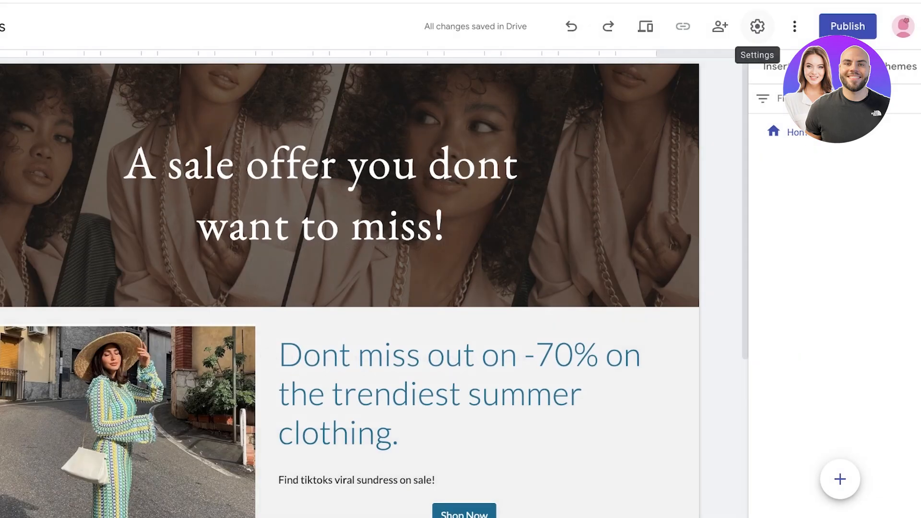